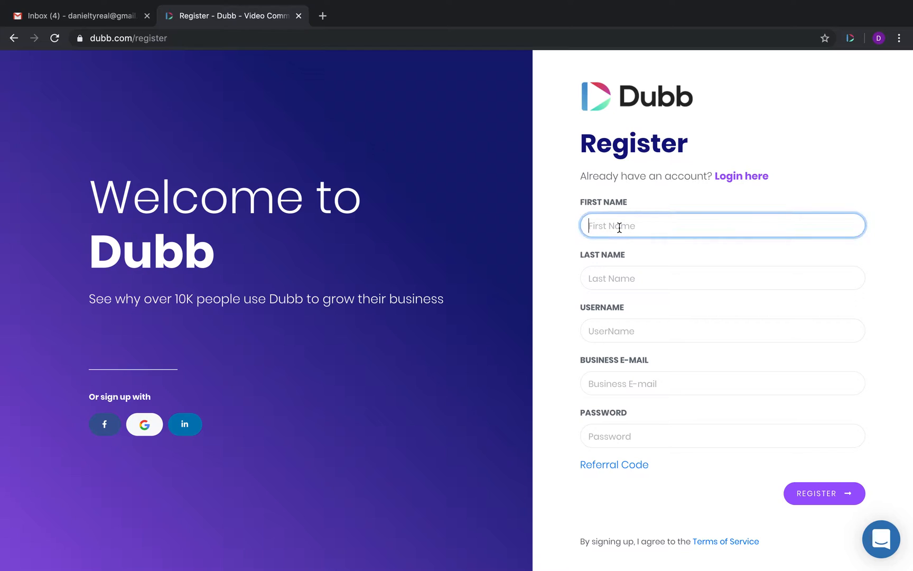
Step: Enter the user's first and last name, and append 55 to the suggested username
key(Tab)
key(Tab)
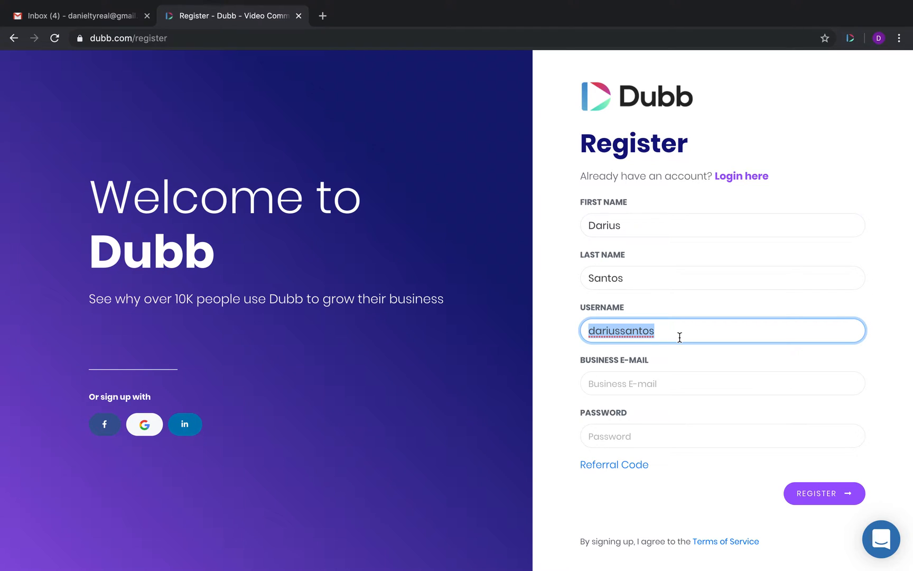
click(679, 338)
text(5555)
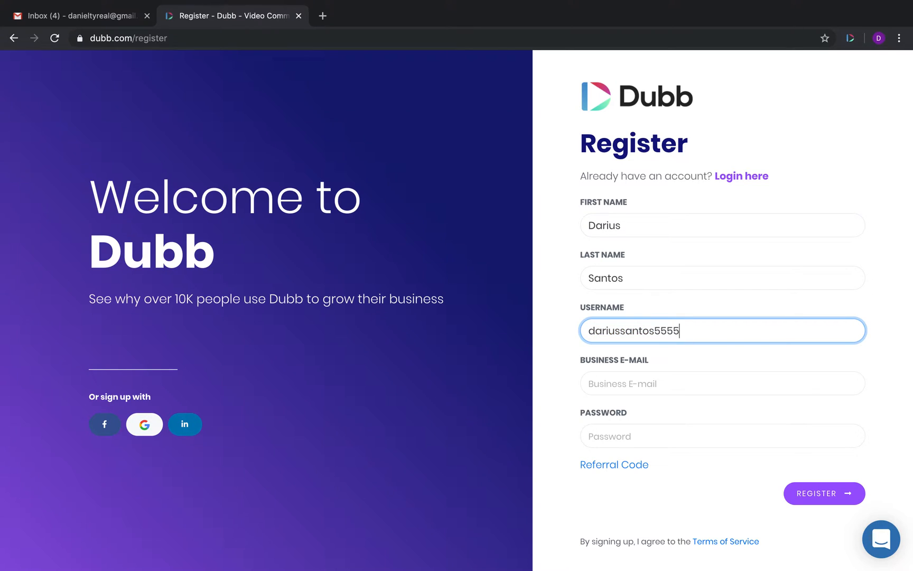
Step: Fill in the business e-mail and account password, then submit the registration
click(623, 385)
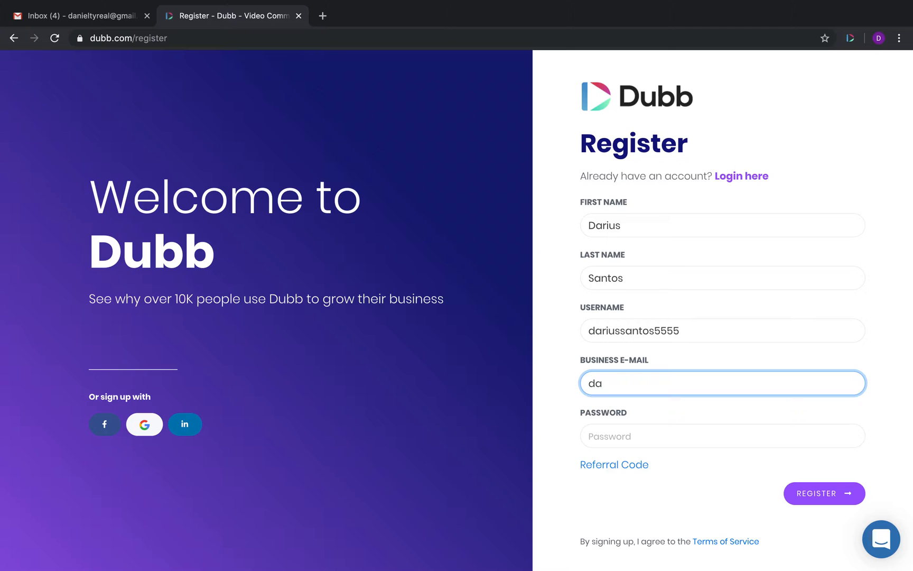
click(613, 436)
text(D)
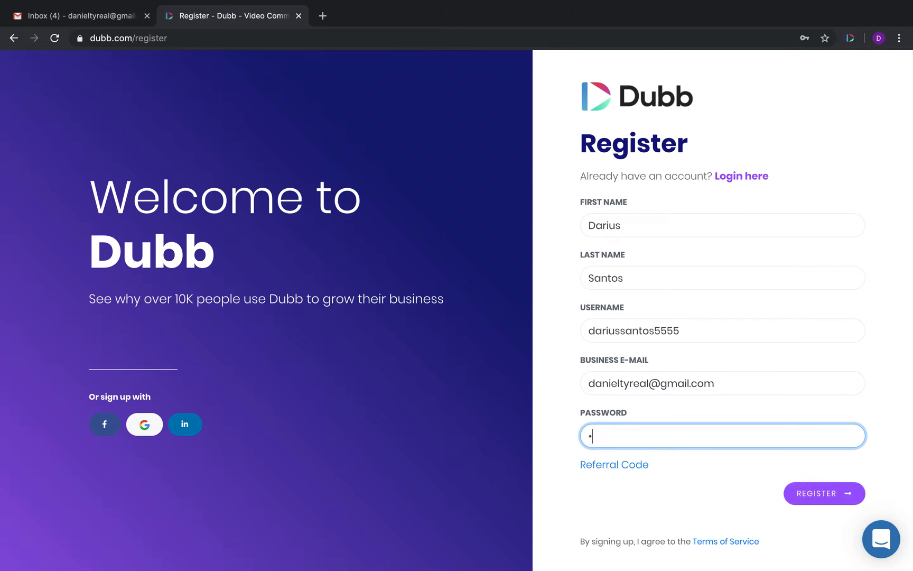
key(BackSpace)
text(•••)
click(827, 486)
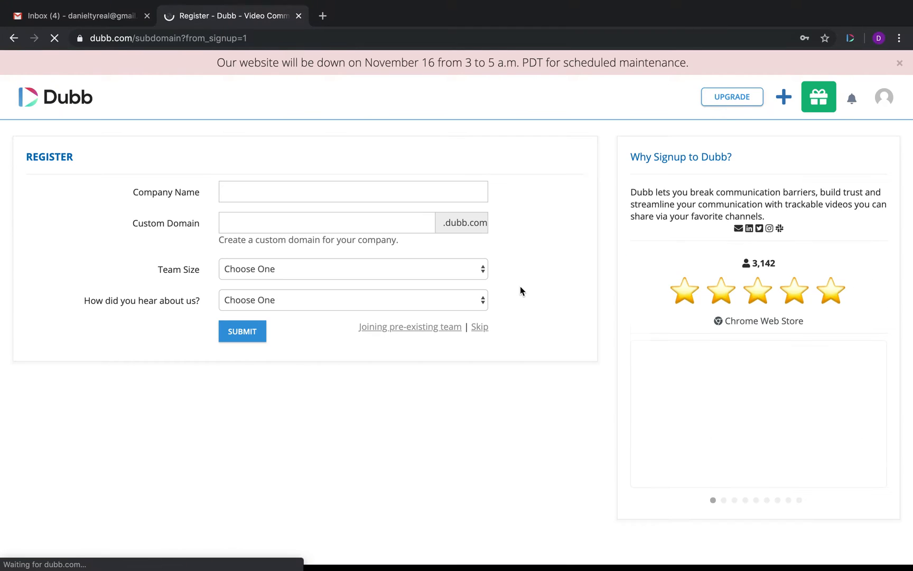
Step: Accept the suggested company name, set team size 0-1 employees and referral source Contact Form
click(261, 183)
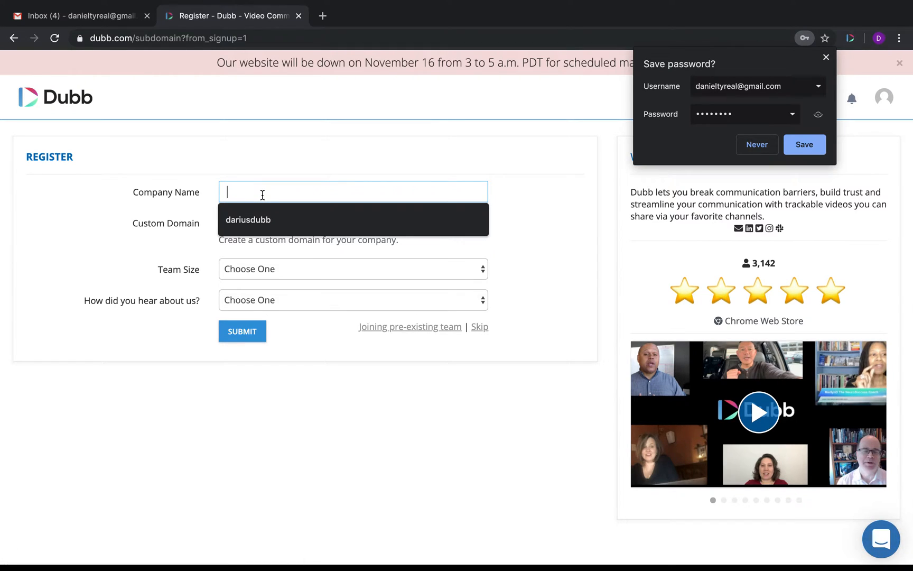
click(246, 227)
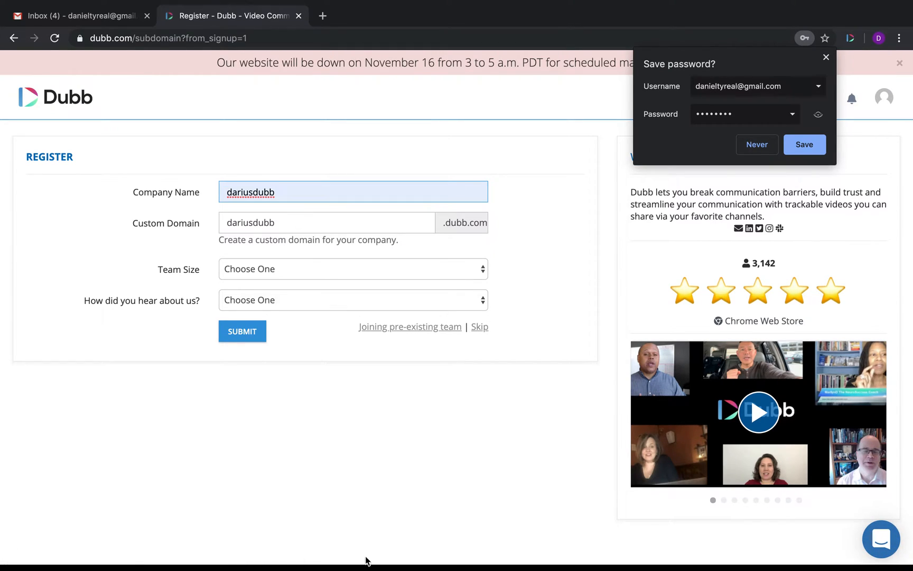
click(285, 267)
click(255, 288)
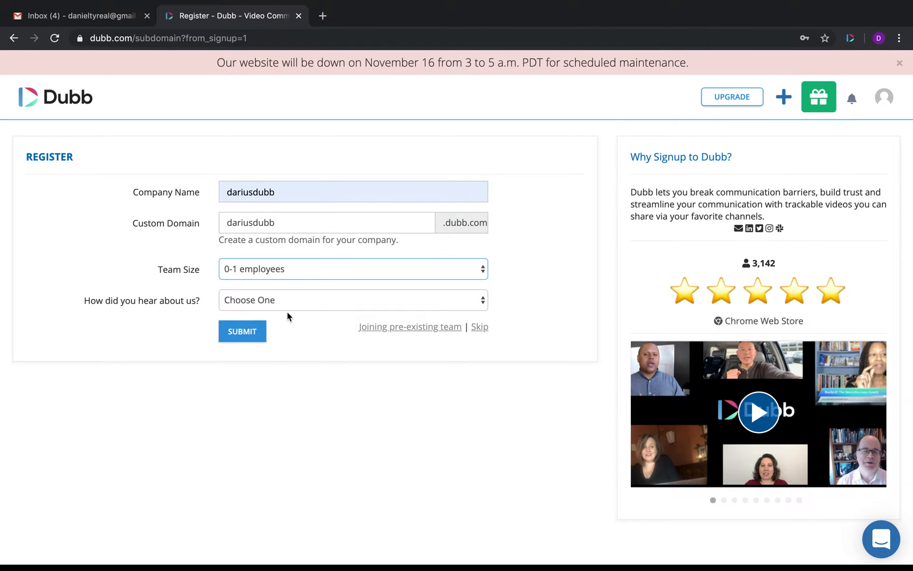
click(304, 301)
click(291, 312)
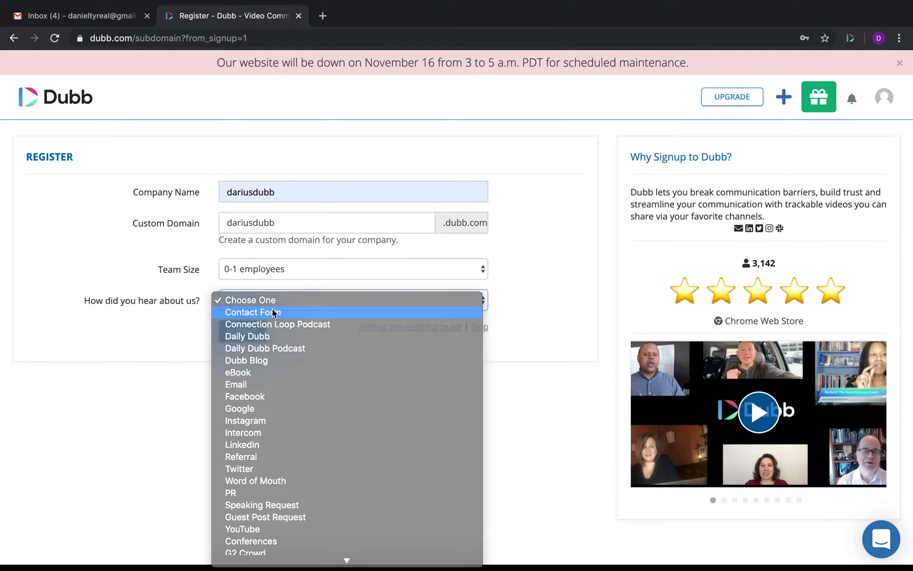
Step: Submit the company details and skip the mobile number verification
click(242, 332)
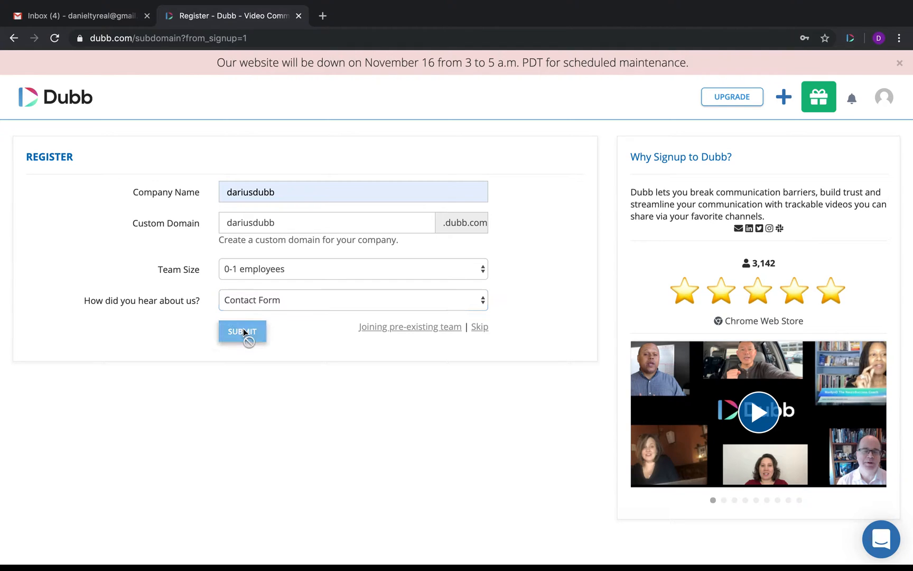
click(477, 329)
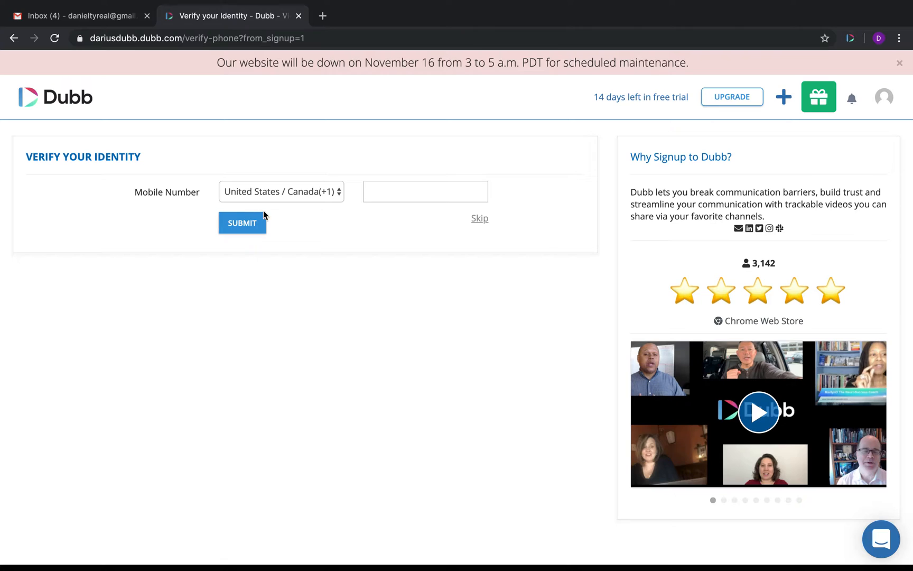
click(479, 221)
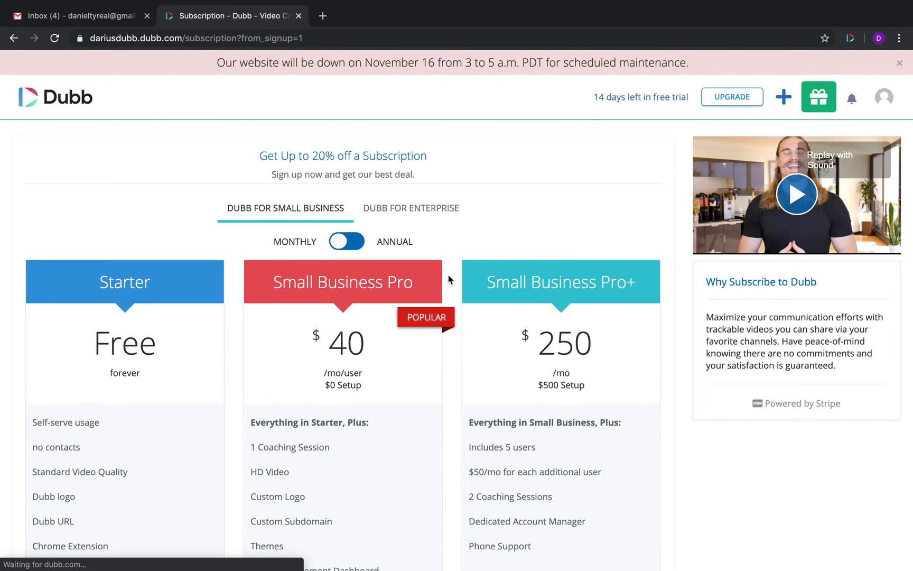
Step: Pause the plans page promo video, return to the dashboard via the Dubb logo, and open the account menu
click(736, 224)
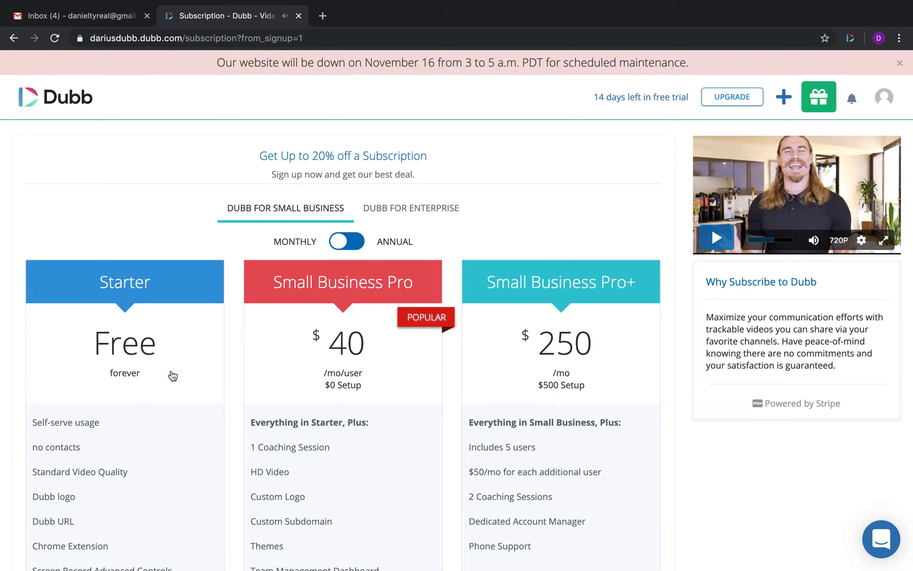
scroll(157, 373, down, 8)
scroll(164, 355, up, 8)
click(51, 106)
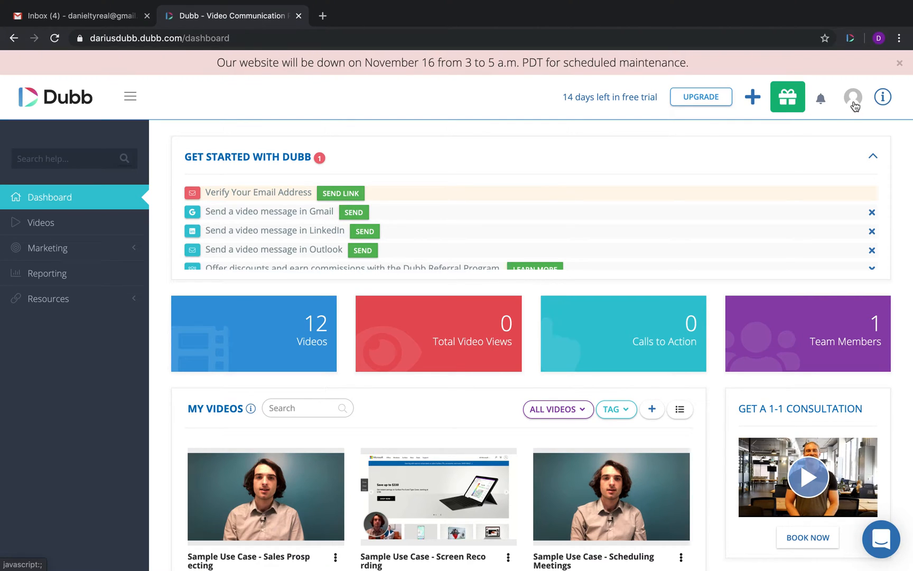
click(854, 99)
Step: Open Your Settings, then open the dashboard and the Sales Prospecting sample video in new tabs
click(808, 217)
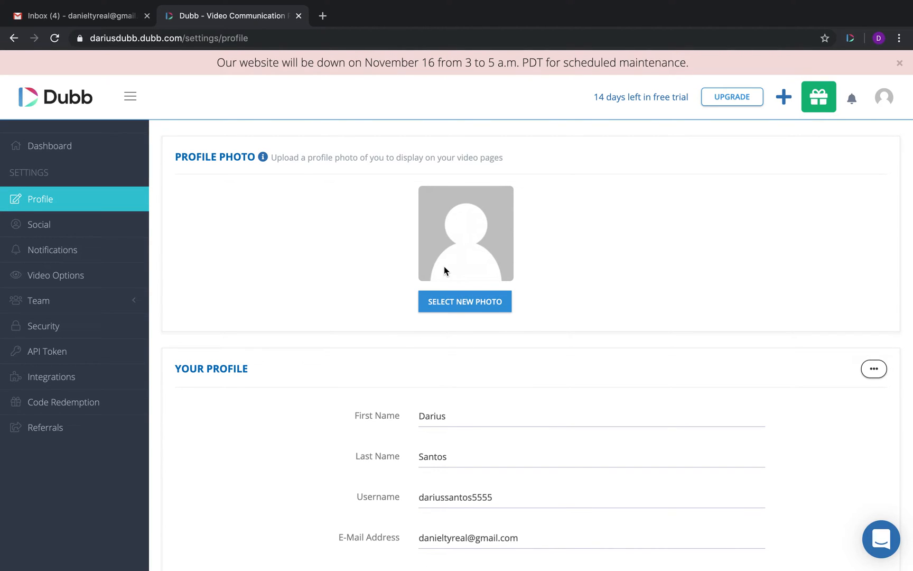
scroll(376, 507, down, 1)
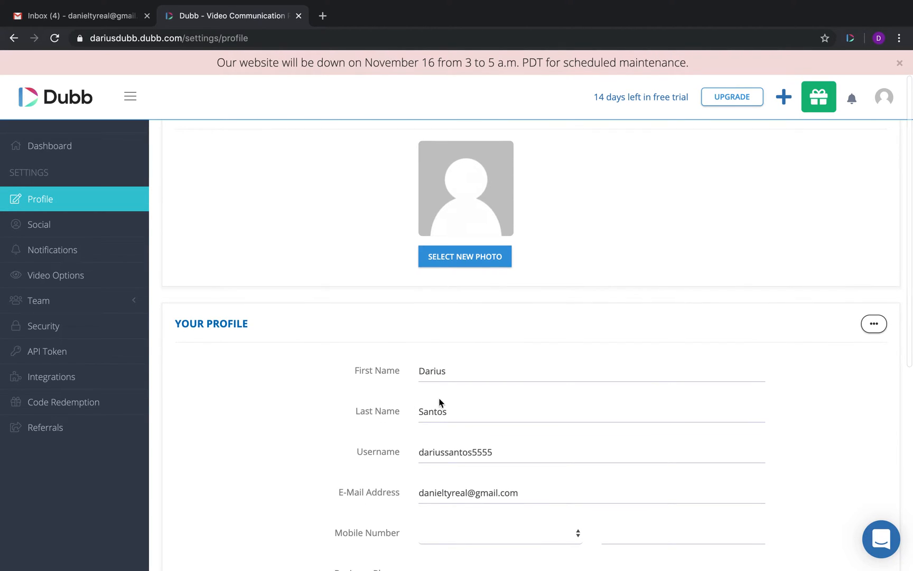
middle_click(55, 148)
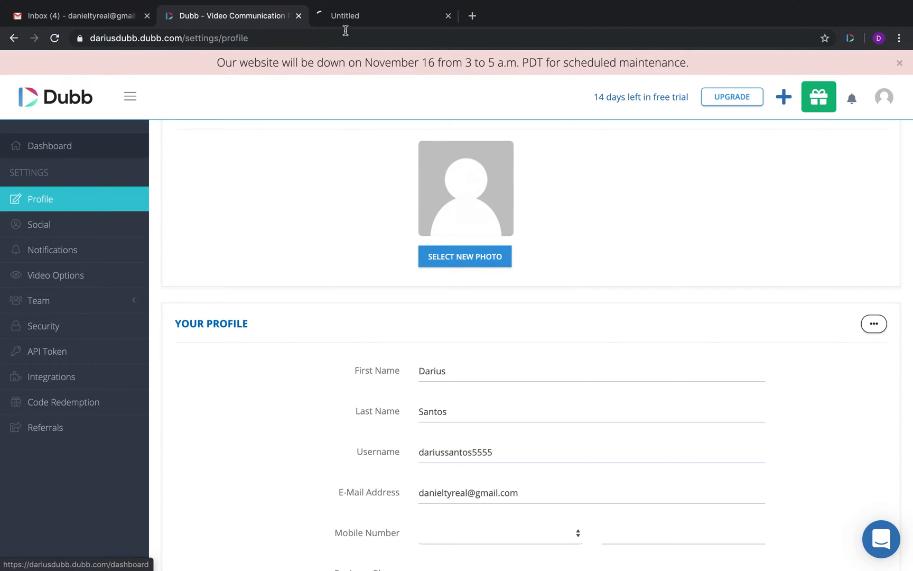
click(380, 20)
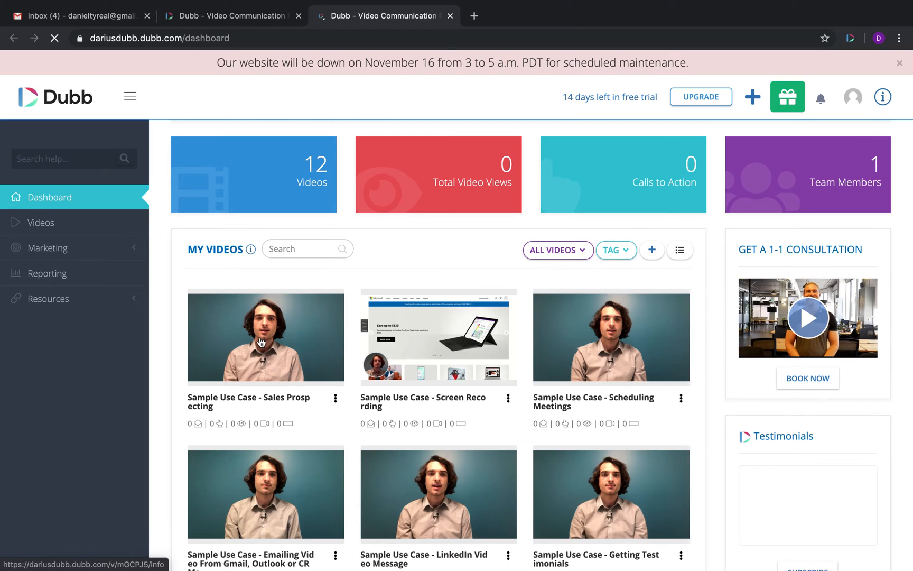
middle_click(261, 340)
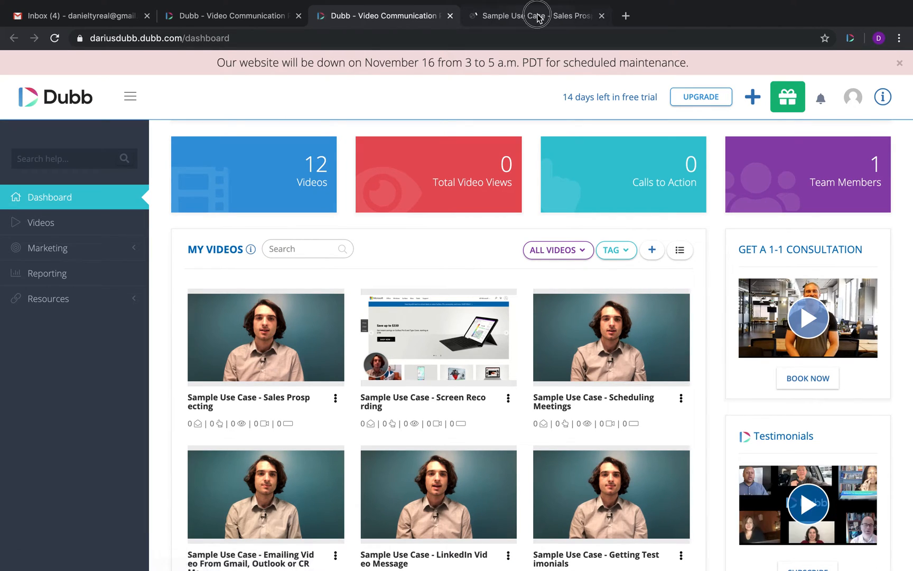
click(537, 17)
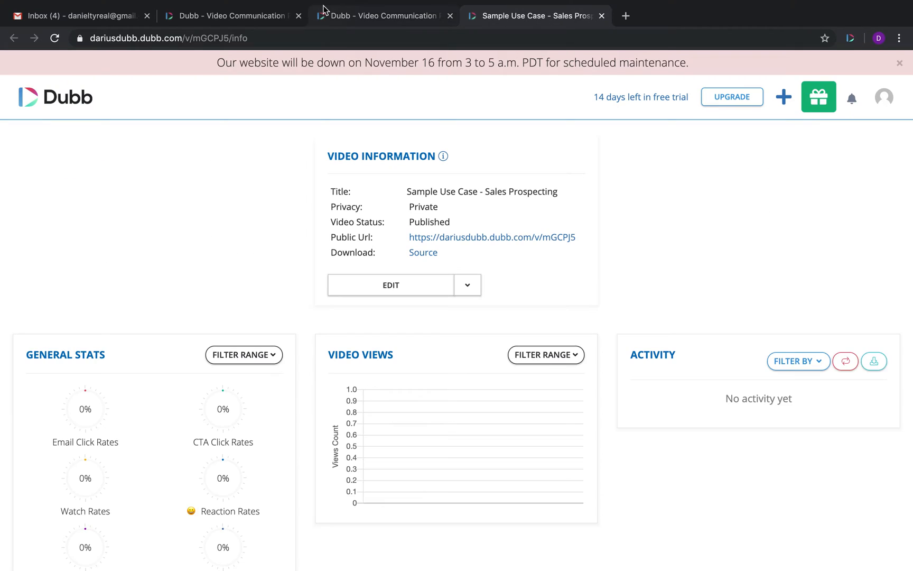
click(356, 17)
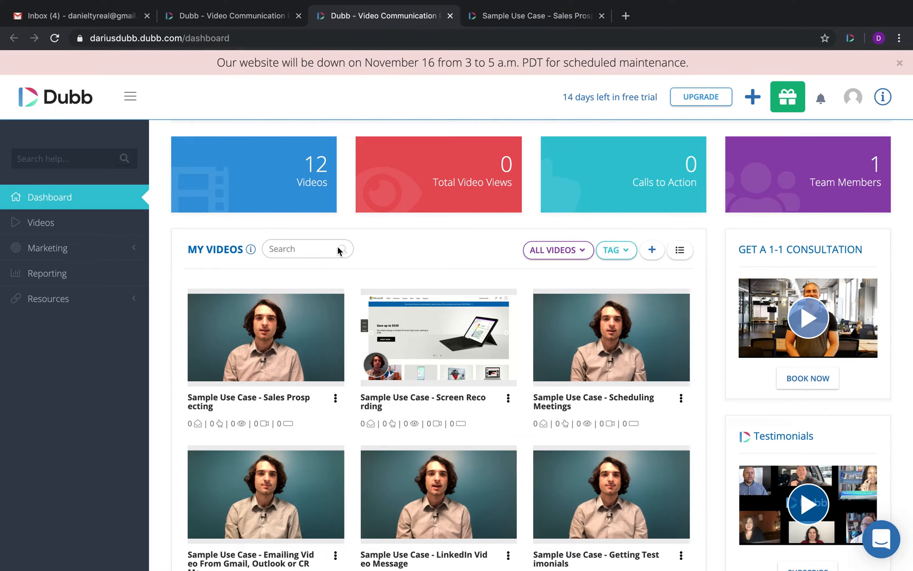
Step: Open the sample video's Public Url page, check the account name shown, then return to settings
click(530, 19)
super+click(505, 238)
click(686, 15)
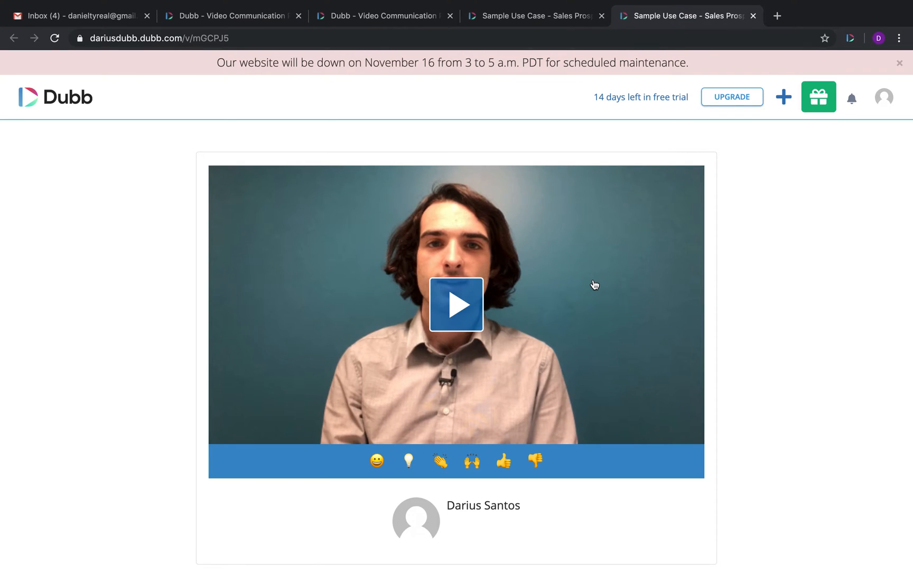
scroll(595, 285, down, 2)
scroll(595, 285, up, 2)
scroll(595, 285, down, 1)
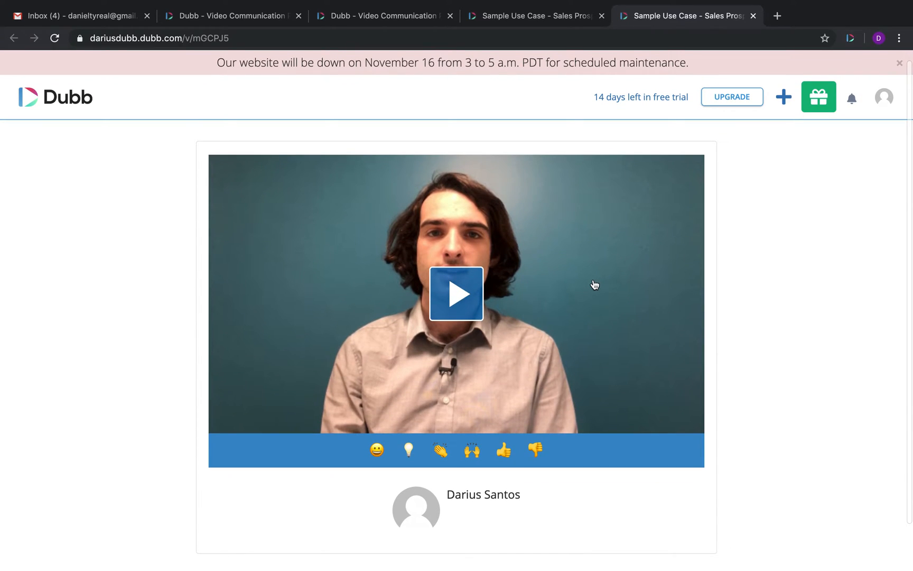
drag(532, 500, 429, 513)
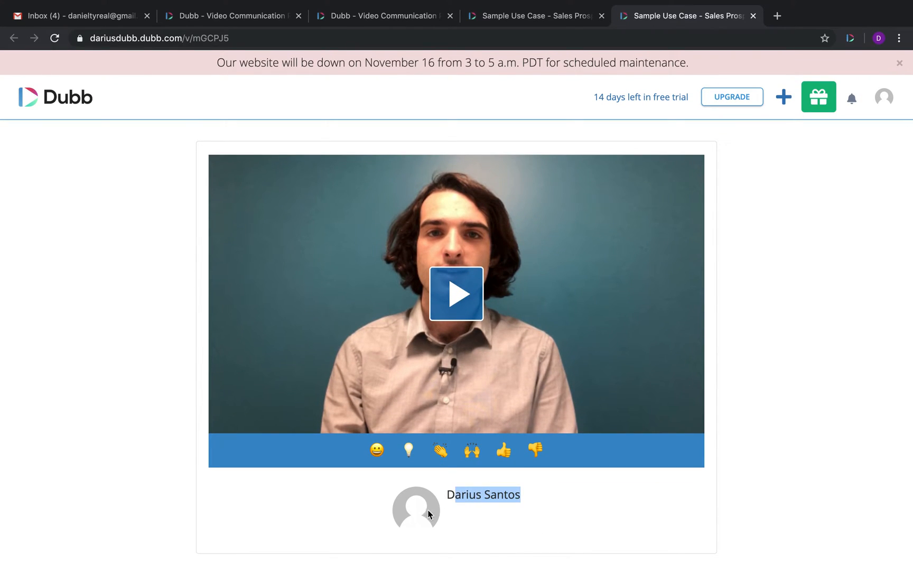
click(187, 14)
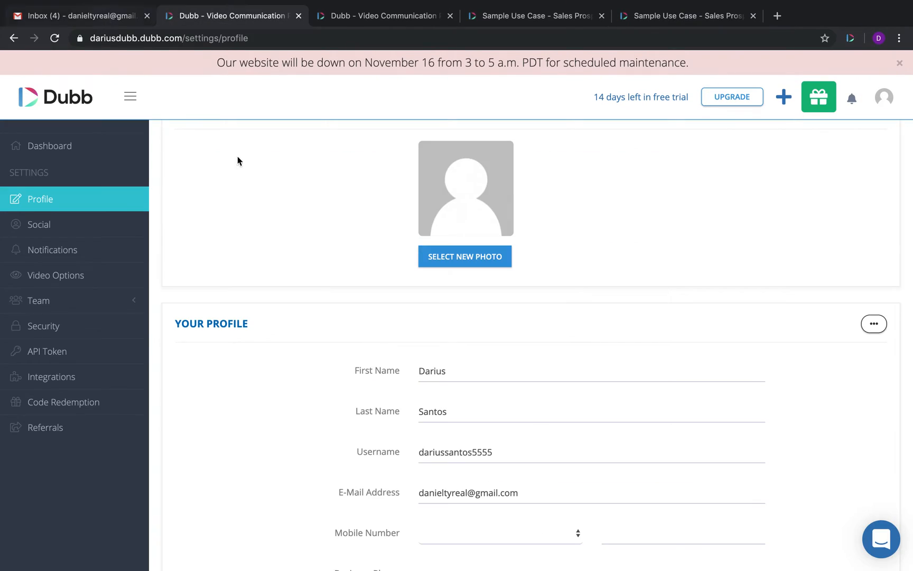
Step: Enable Display Email Address in Video Options and reload the public video page to verify it
scroll(478, 460, down, 3)
scroll(478, 459, down, 1)
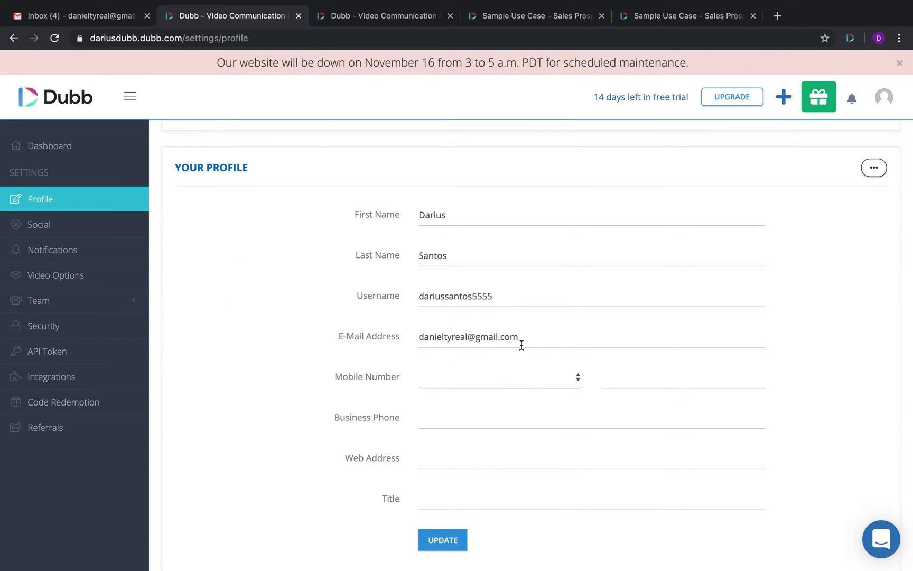
click(59, 276)
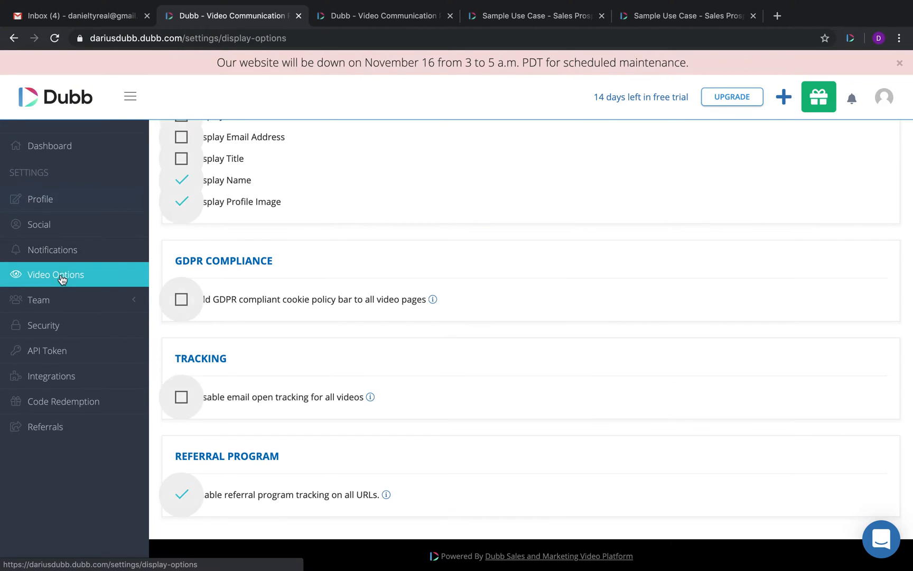
scroll(307, 248, up, 3)
click(181, 283)
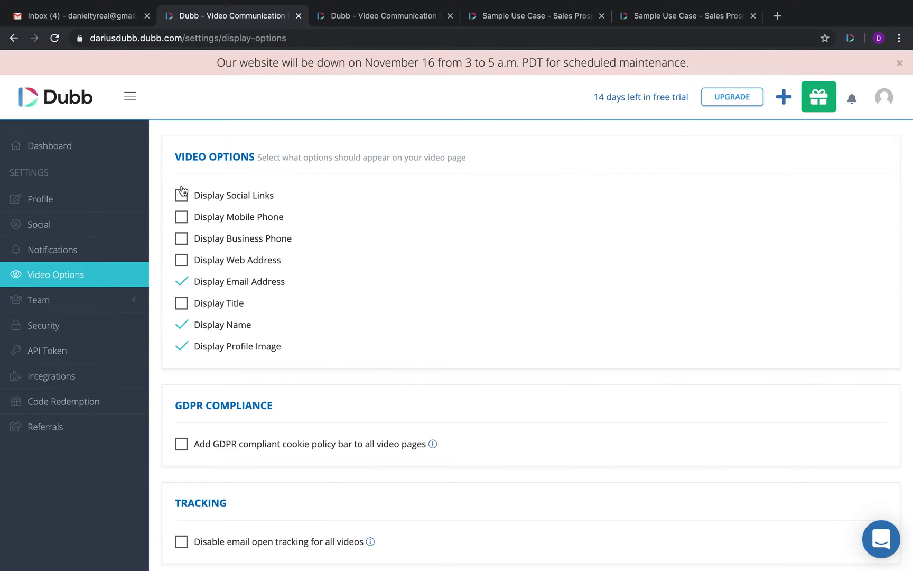
click(522, 15)
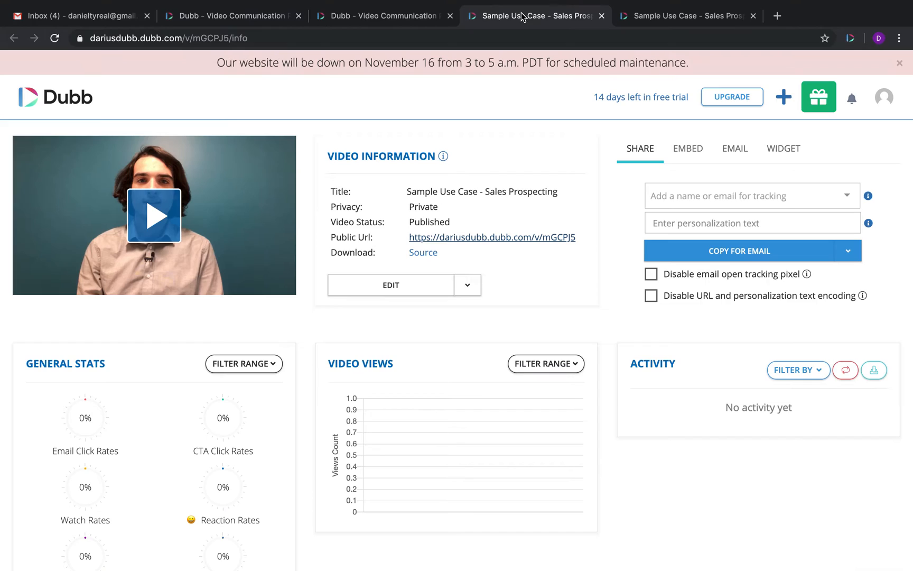
click(685, 14)
click(56, 39)
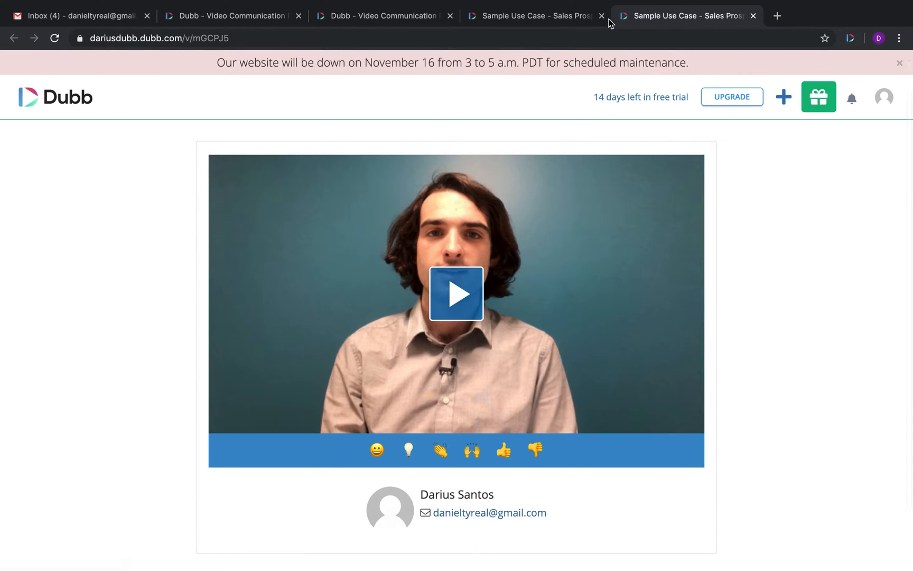
Step: Return to the settings pages and open the Social profile links settings
click(236, 16)
click(37, 199)
scroll(500, 387, down, 4)
click(57, 274)
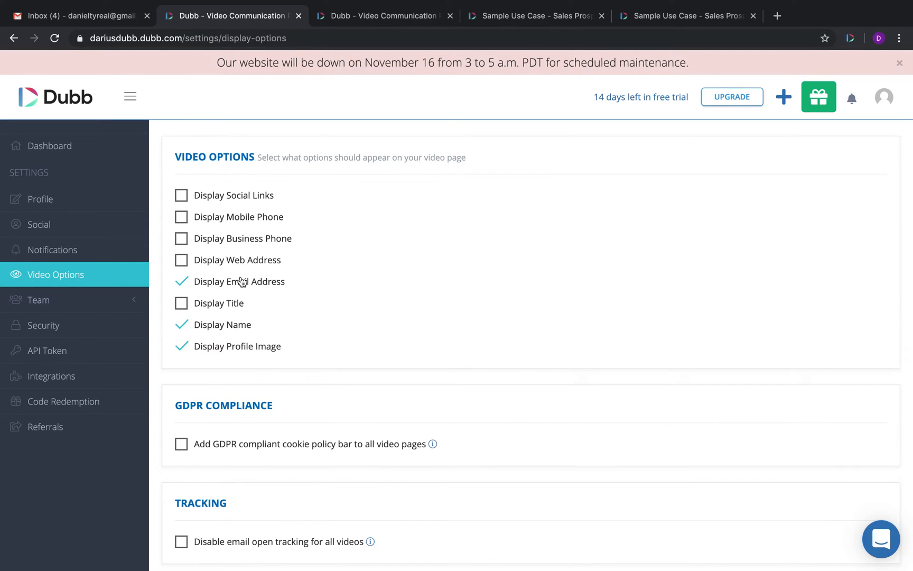
click(55, 227)
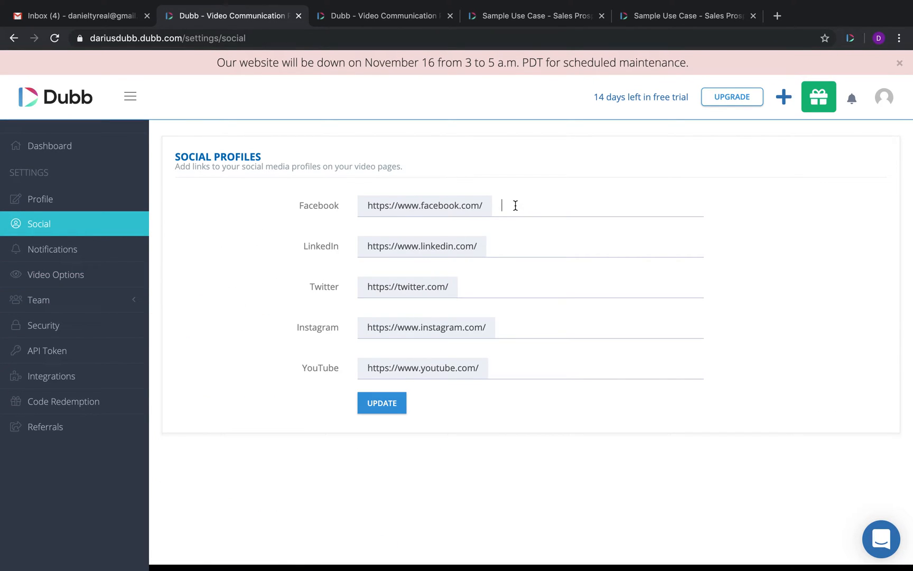
Step: Look at the Facebook link field, then open Team > My Team and its Select New Logo option
click(490, 205)
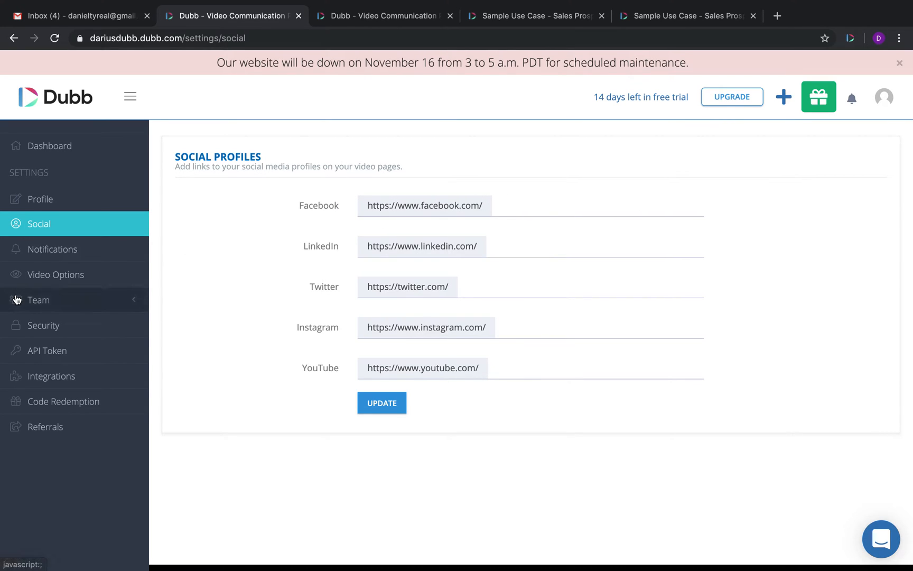
click(35, 307)
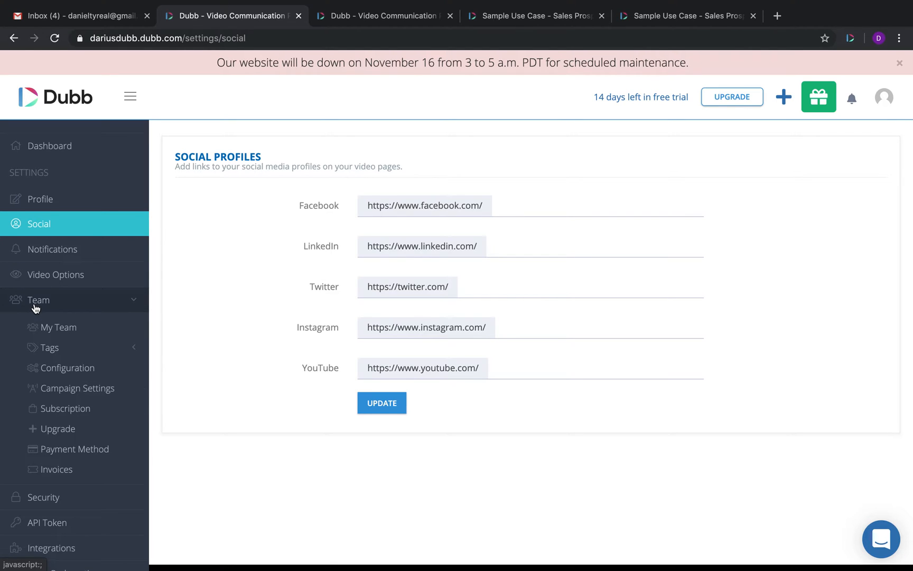
click(57, 327)
click(568, 204)
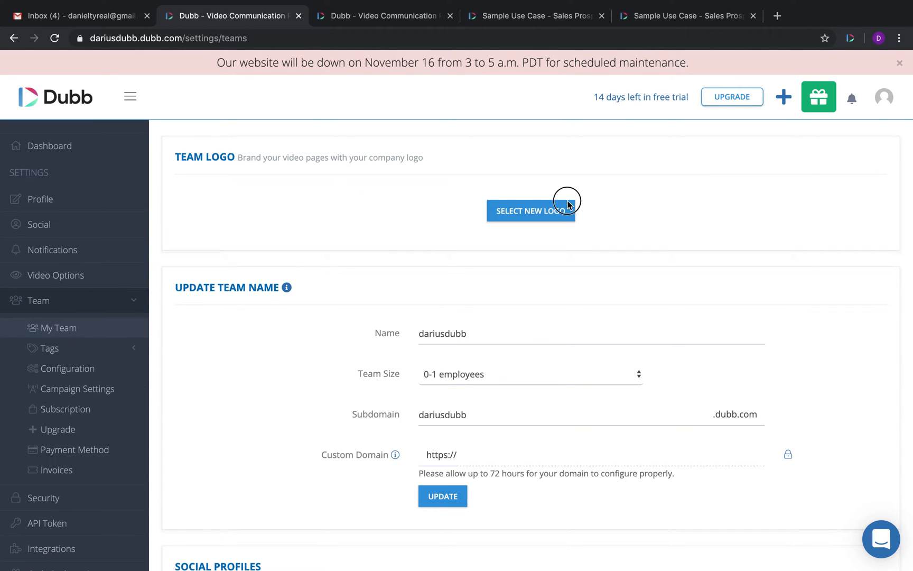
click(487, 202)
Step: Glance at the public video tab, return to team settings, and start a new video with +
click(662, 16)
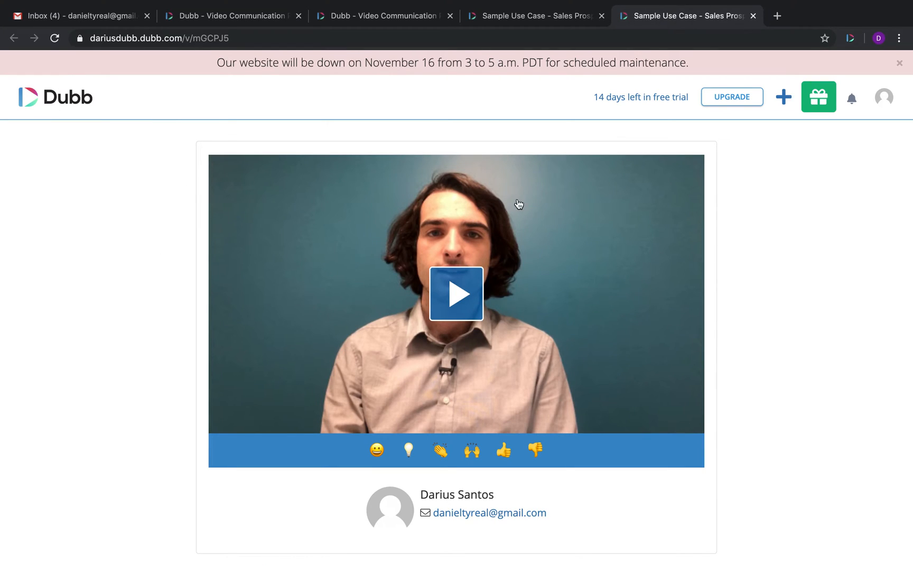
click(210, 21)
scroll(453, 412, down, 3)
scroll(453, 412, up, 3)
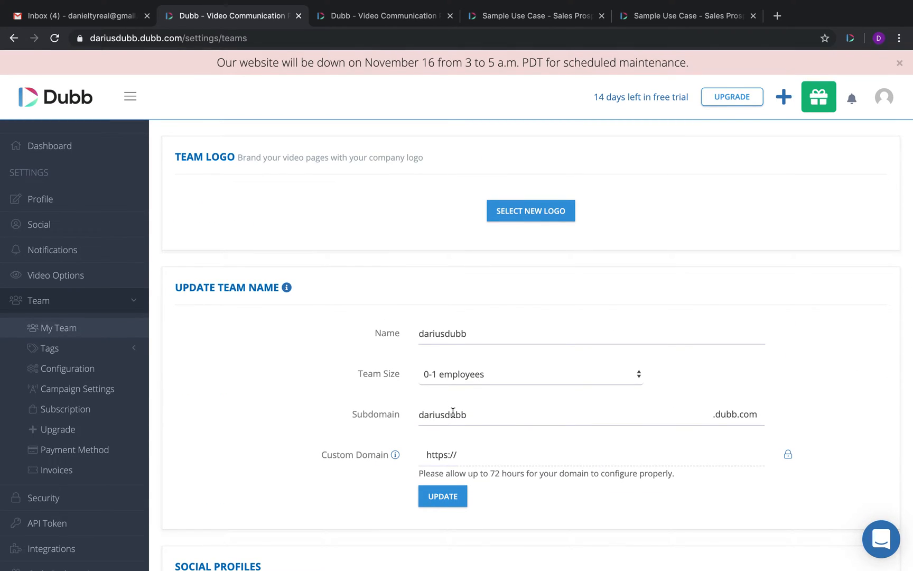
click(785, 99)
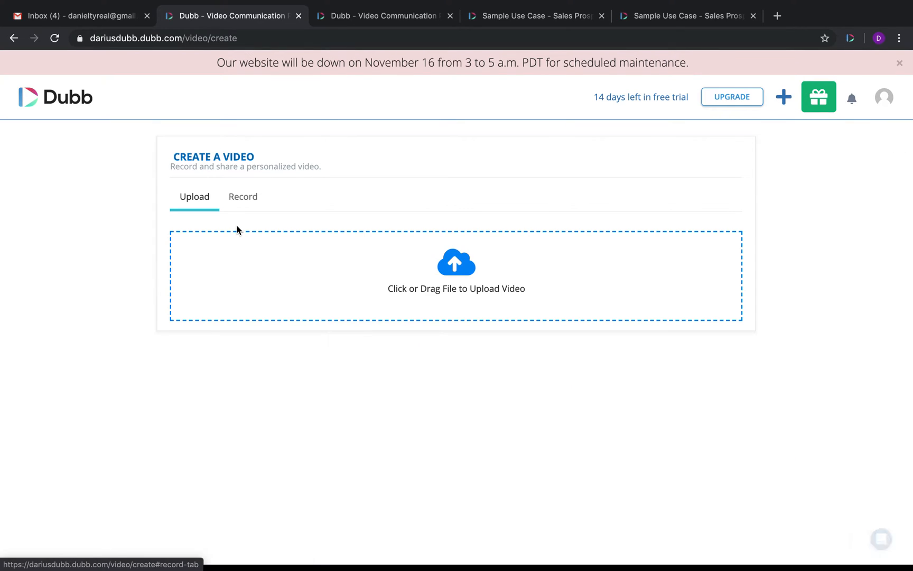
Step: Open and close the Dubb extension popup, then use the Dubb logo to return to the video's info page
click(850, 39)
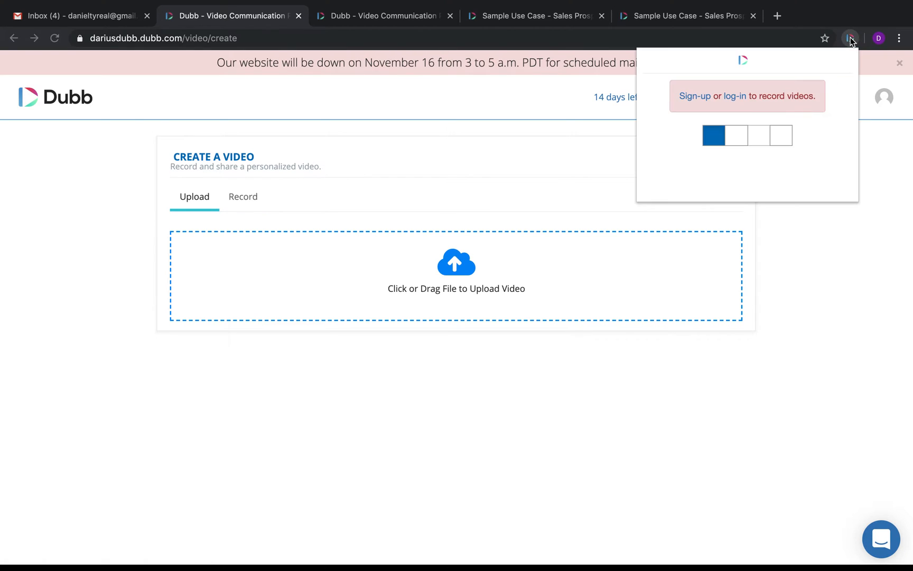
click(872, 168)
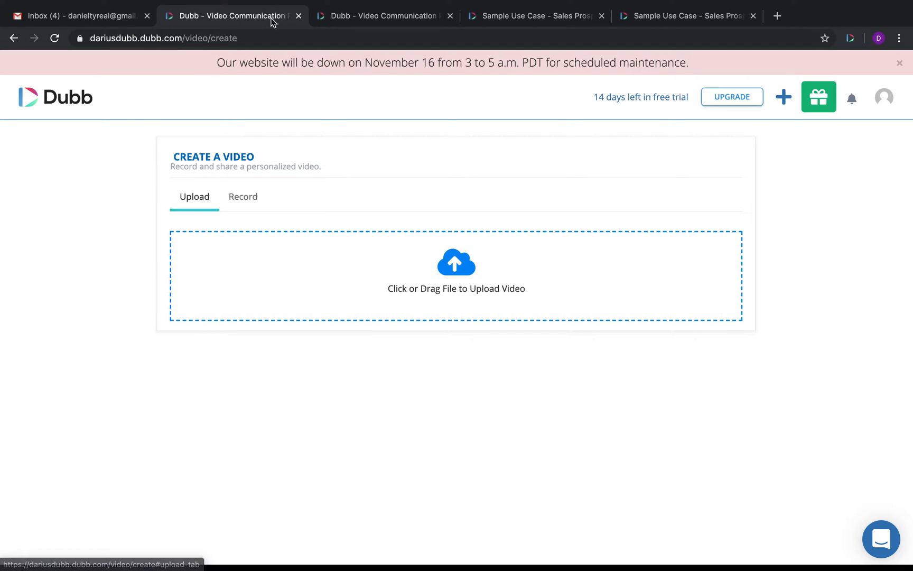
click(43, 107)
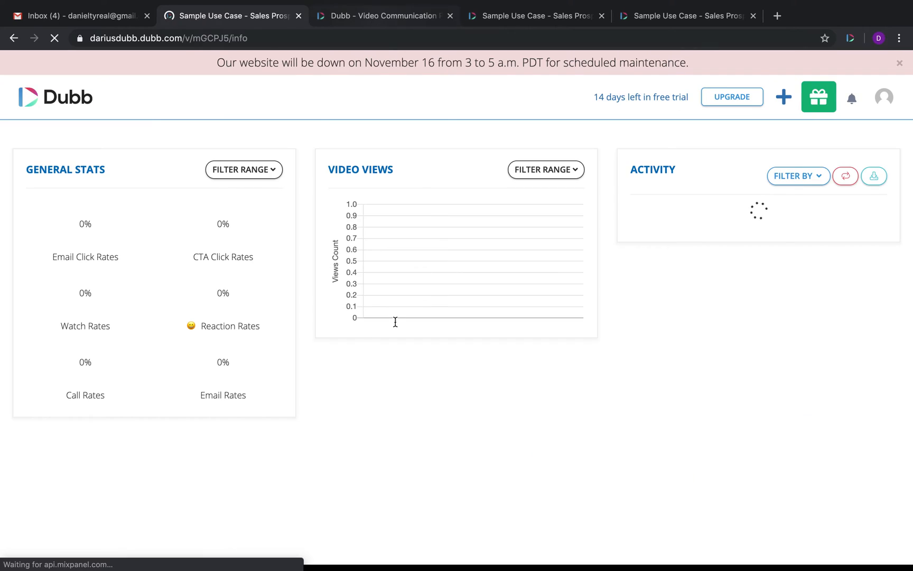
Step: Close the extra Dubb tab, open the video for editing, and keep its privacy set to Private
click(450, 15)
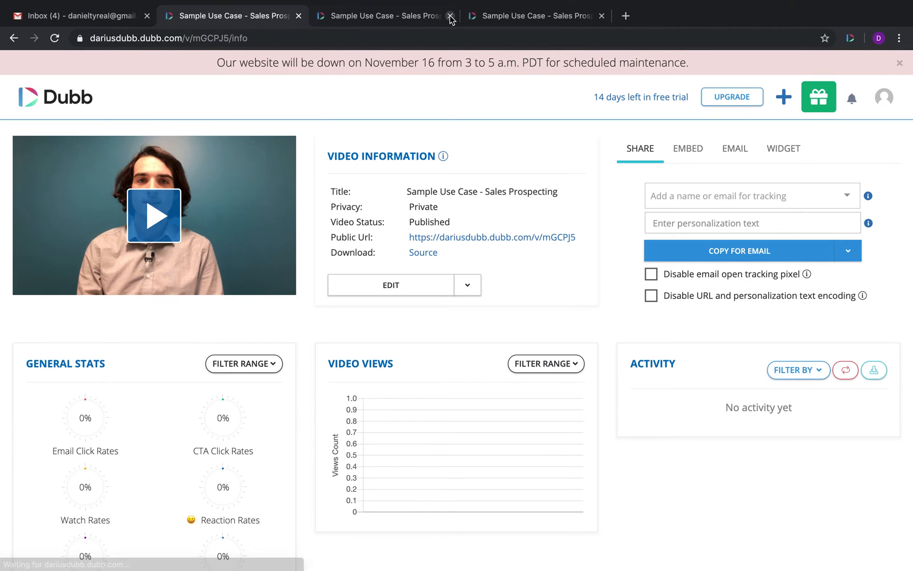
click(391, 286)
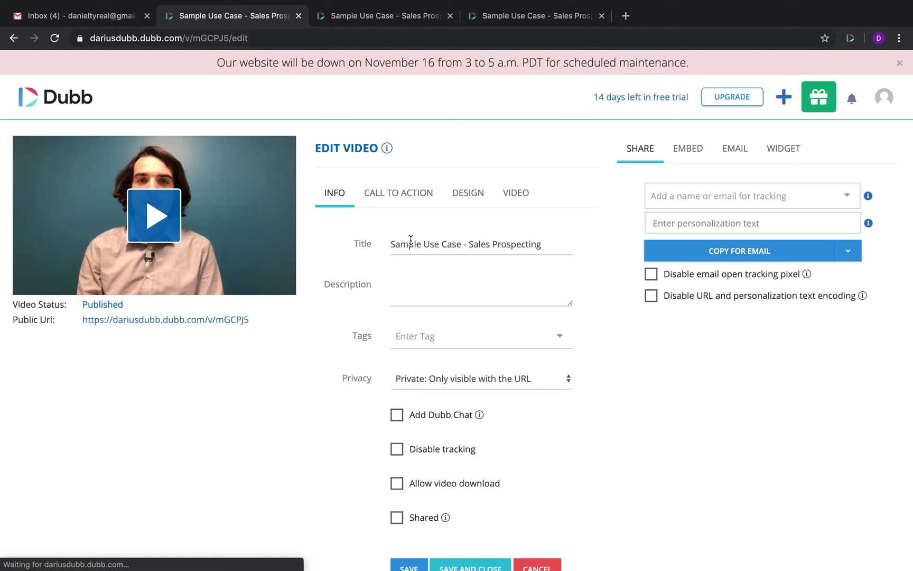
drag(540, 243, 370, 247)
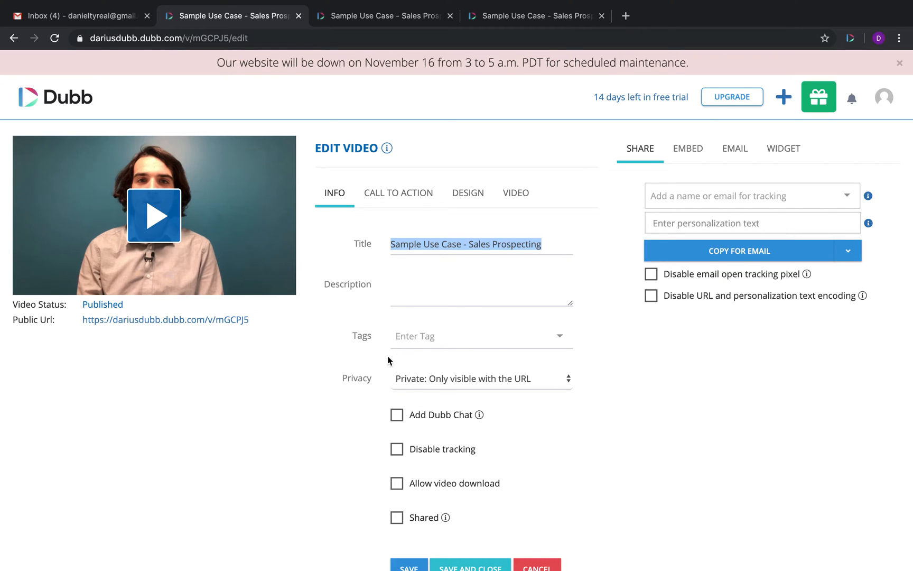
click(512, 381)
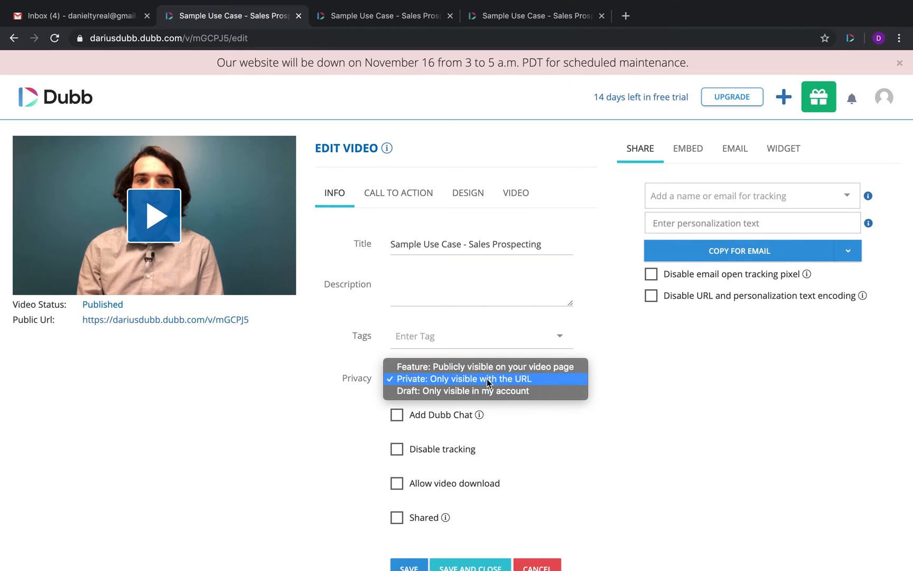
click(164, 321)
click(454, 380)
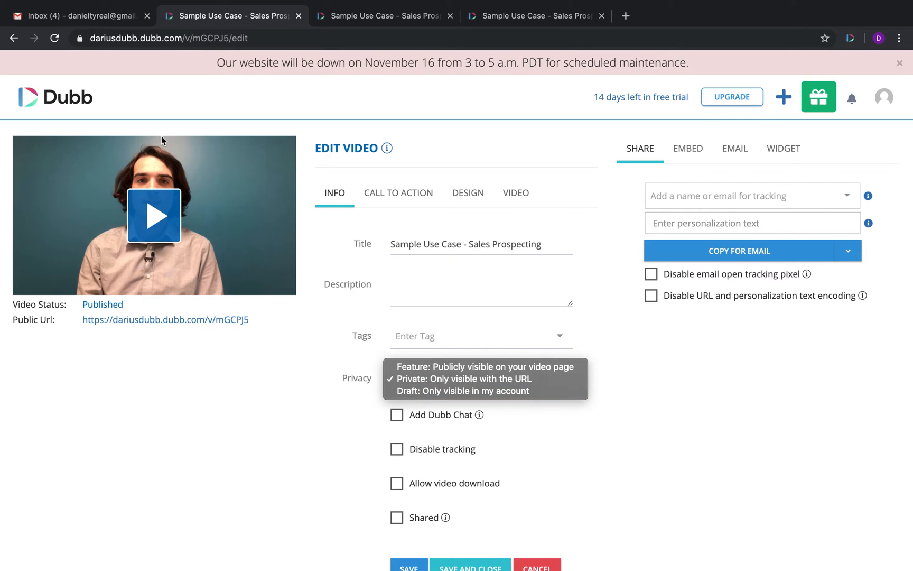
click(269, 480)
Step: Review the Add Dubb Chat, Disable tracking and Allow video download options, then go to Call to Action
click(421, 418)
triple_click(387, 453)
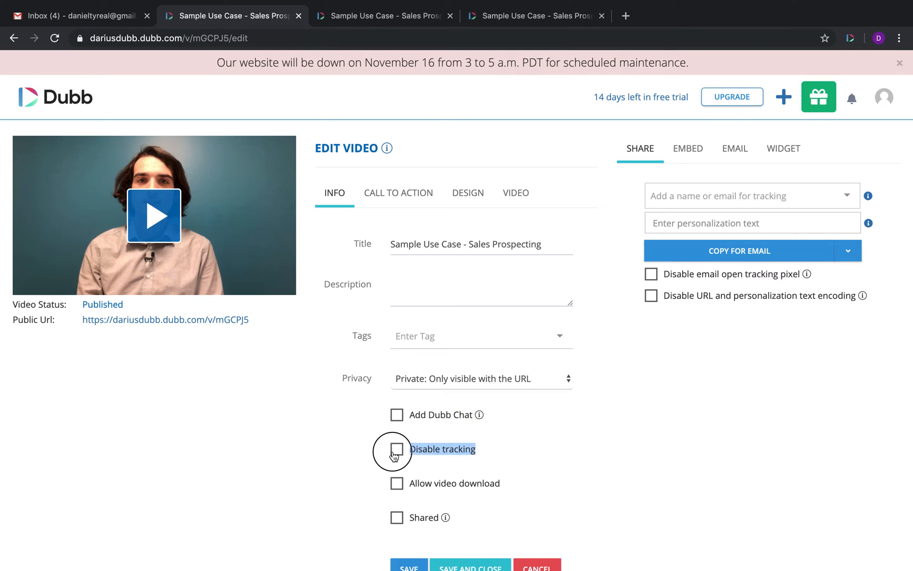
drag(484, 491, 393, 493)
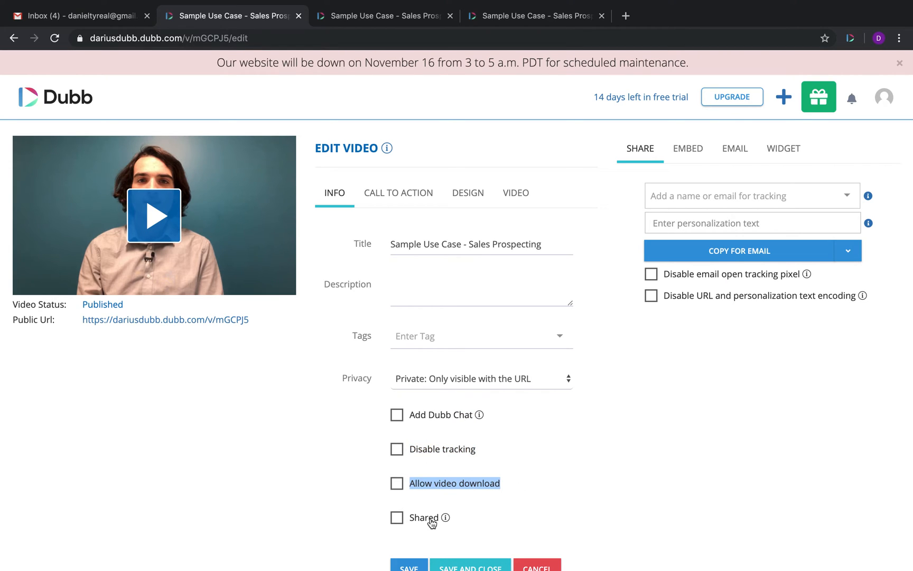
click(390, 191)
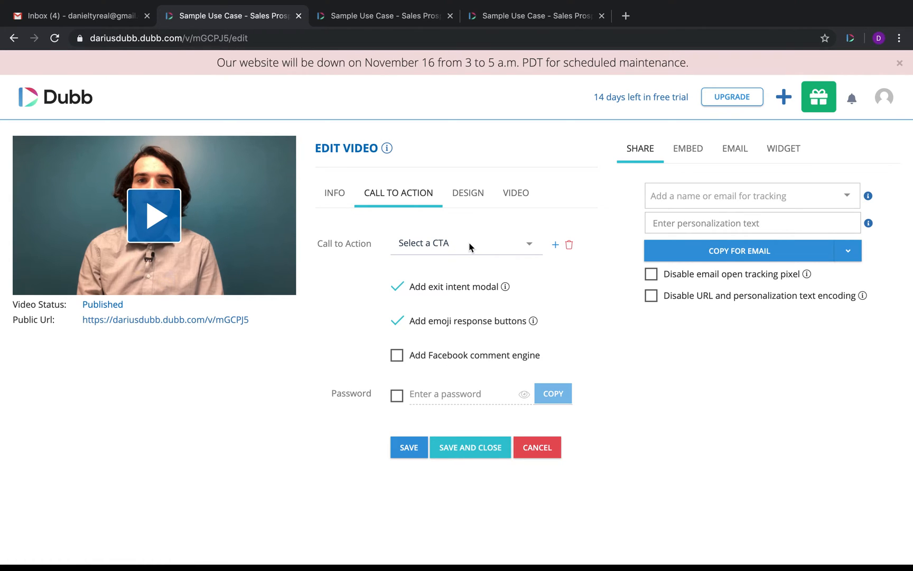
Step: Start a new call to action, enter its name, and set its type to URL
click(450, 242)
click(443, 266)
click(396, 139)
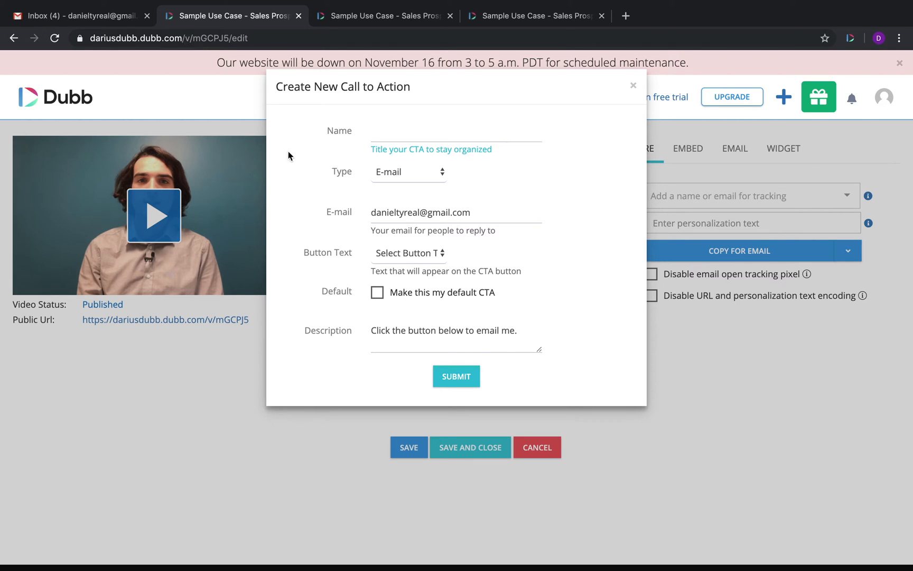
drag(302, 252, 355, 258)
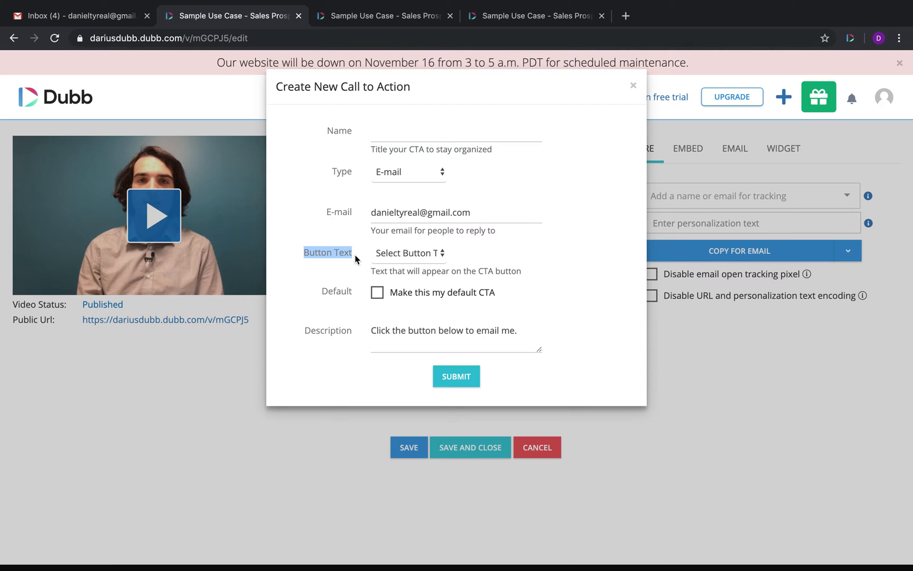
click(403, 133)
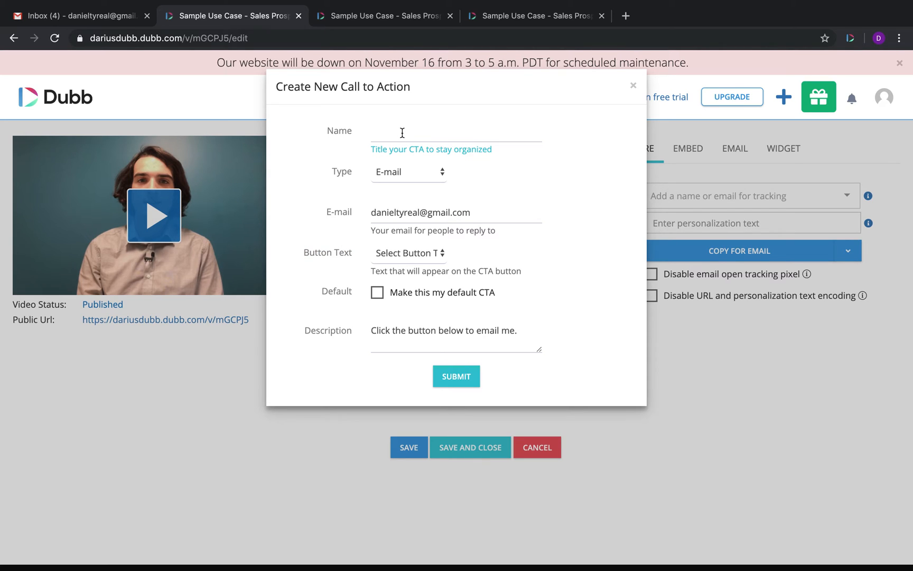
text(We)
click(412, 168)
click(395, 186)
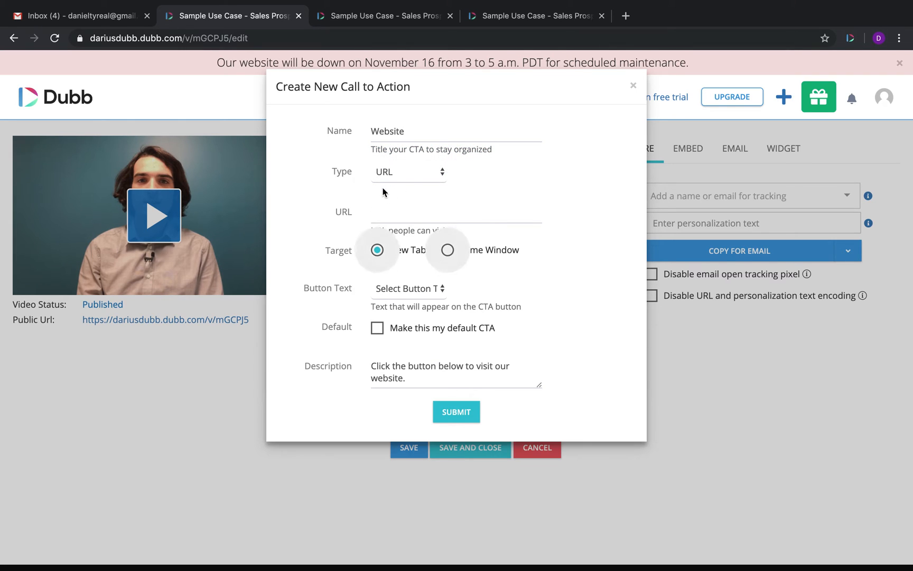
Step: Copy the public video page's address and paste it as the call-to-action link
click(536, 17)
click(280, 37)
key(ctrl+c)
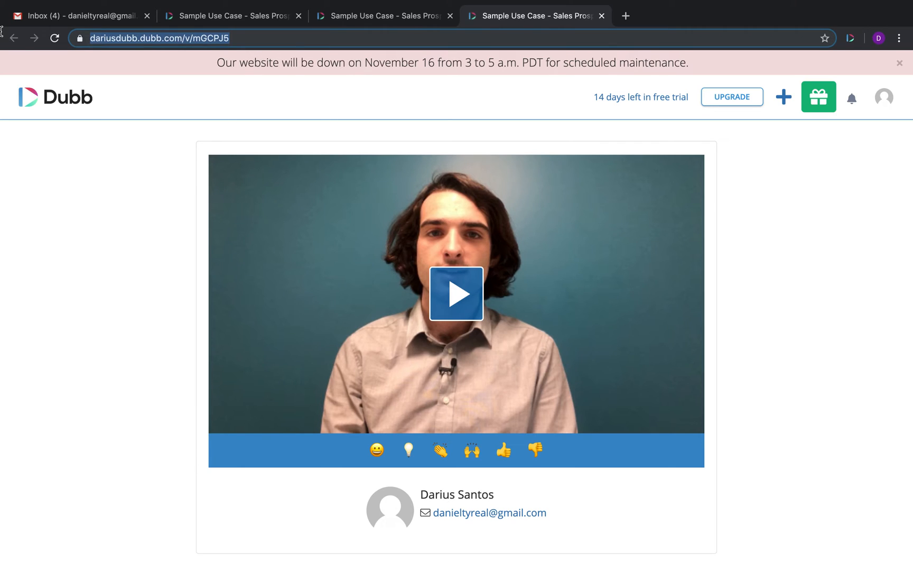
click(261, 17)
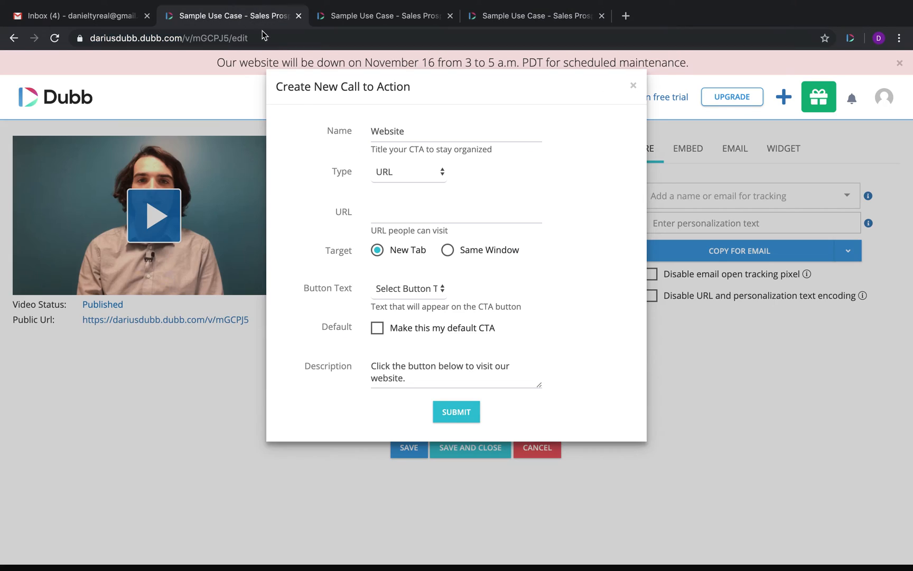
click(408, 217)
key(ctrl+v)
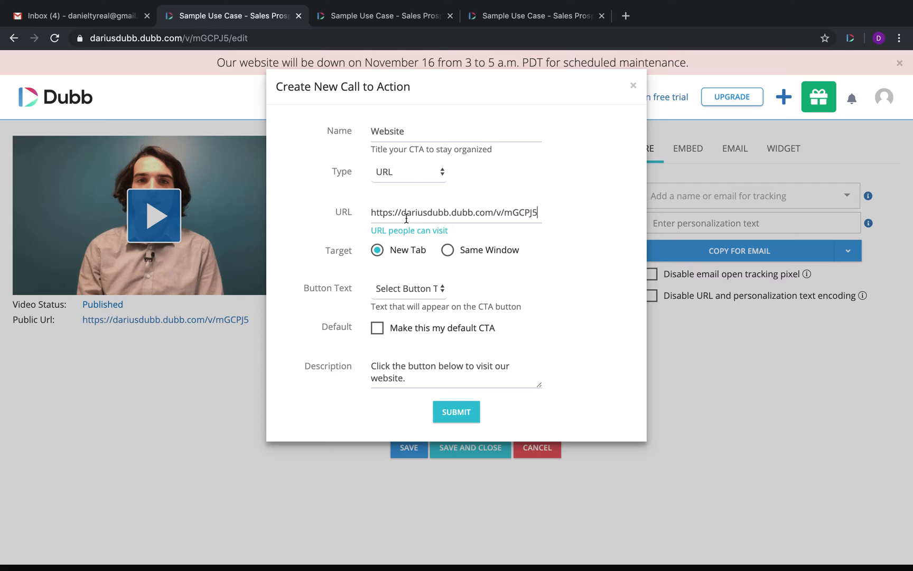
Step: Set the button label to Visit Website and review the custom label, default and description settings
click(403, 292)
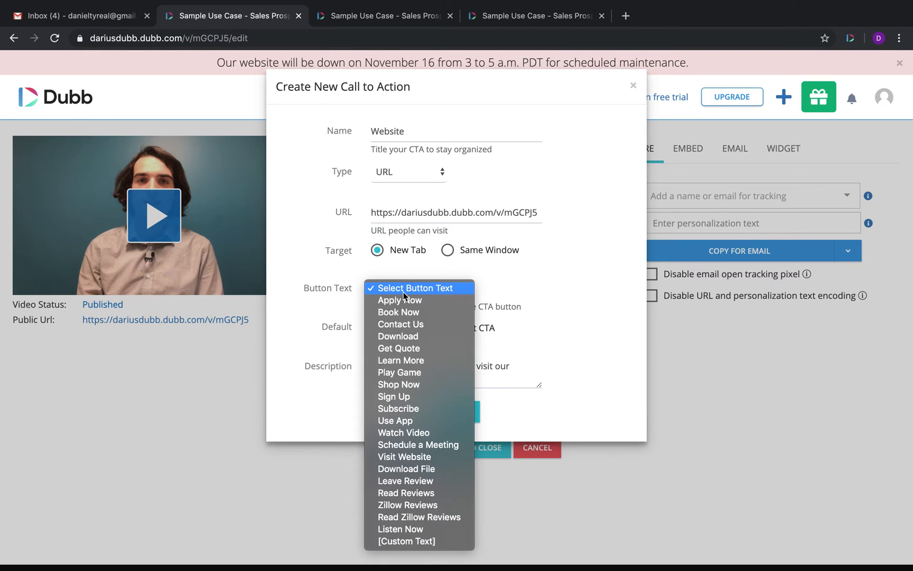
click(411, 457)
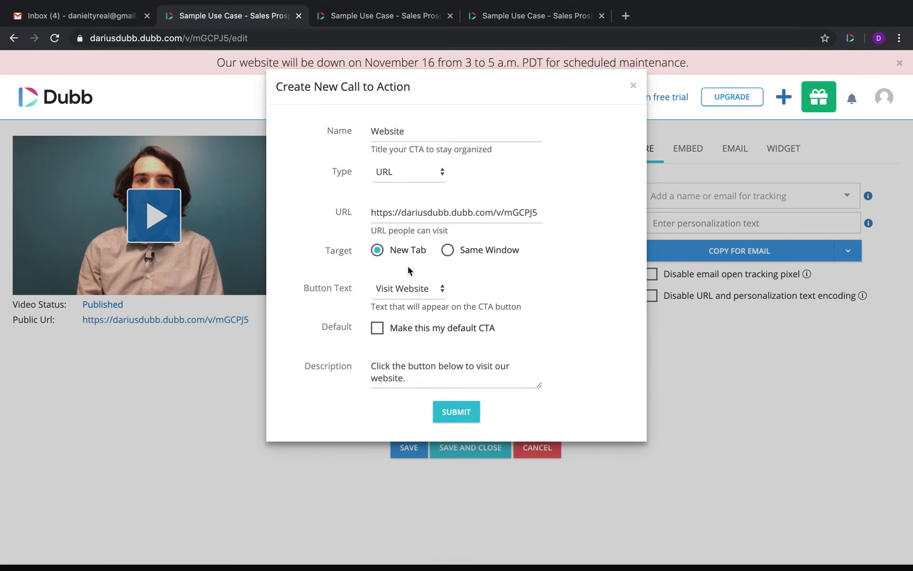
click(425, 299)
click(414, 373)
drag(497, 329, 368, 329)
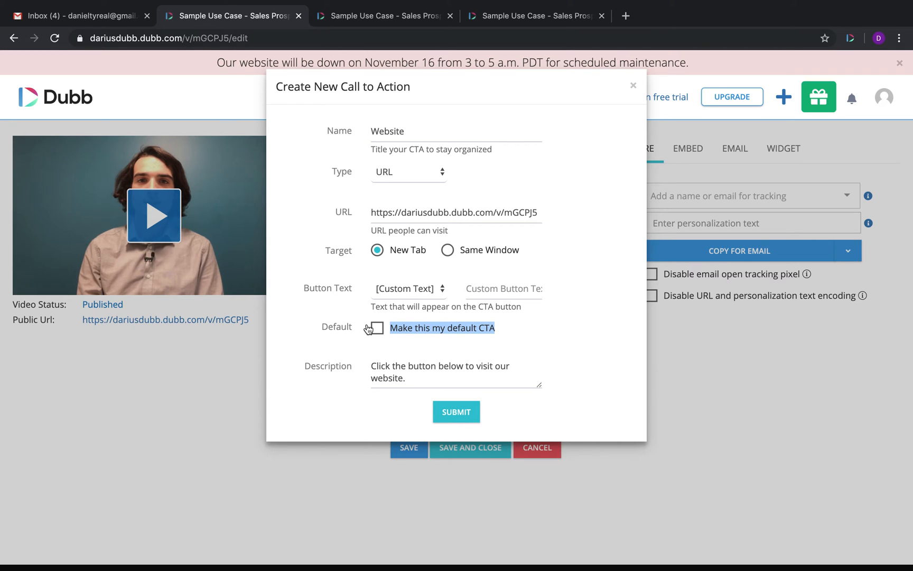
drag(429, 383, 346, 368)
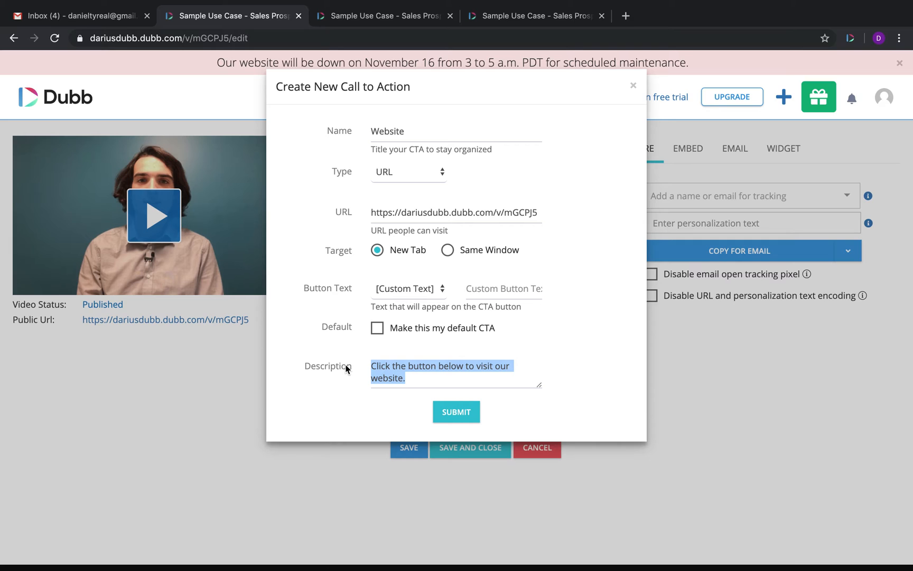
Step: Try the phone-call type, revert to URL with Visit Website label, and submit the Website call to action
click(410, 179)
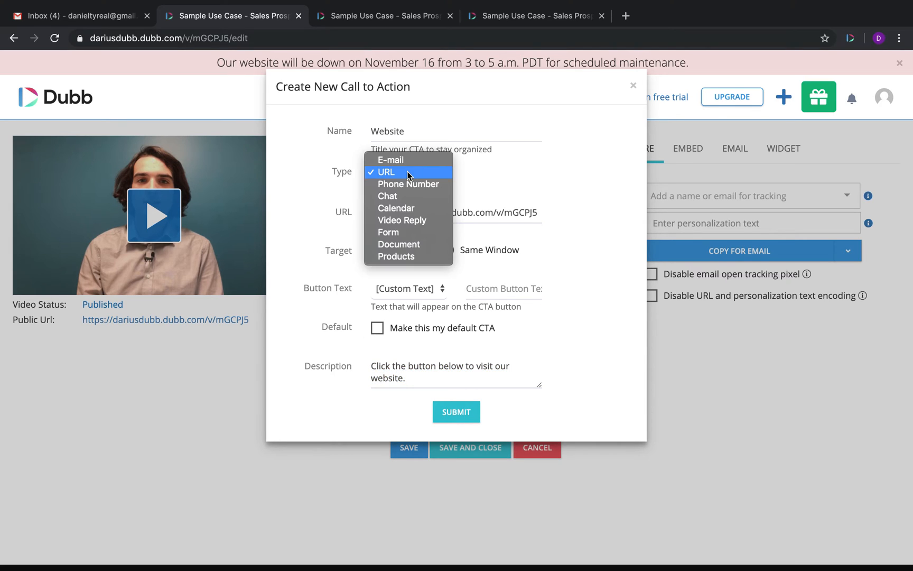
click(414, 184)
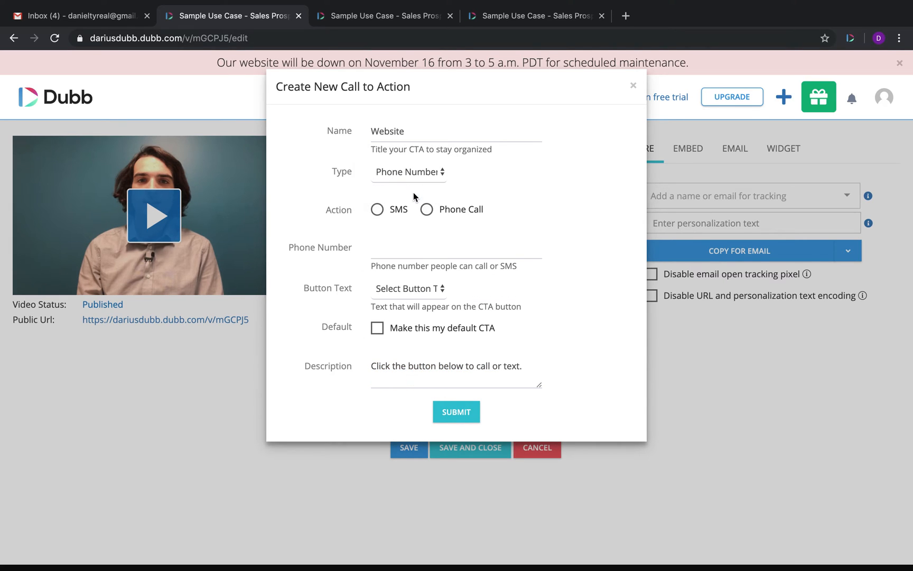
click(426, 210)
click(408, 176)
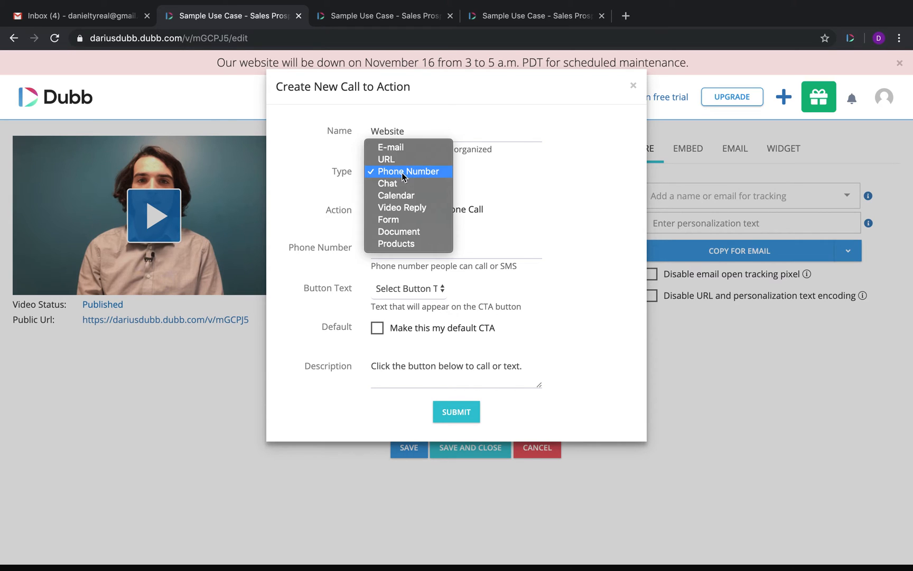
click(389, 159)
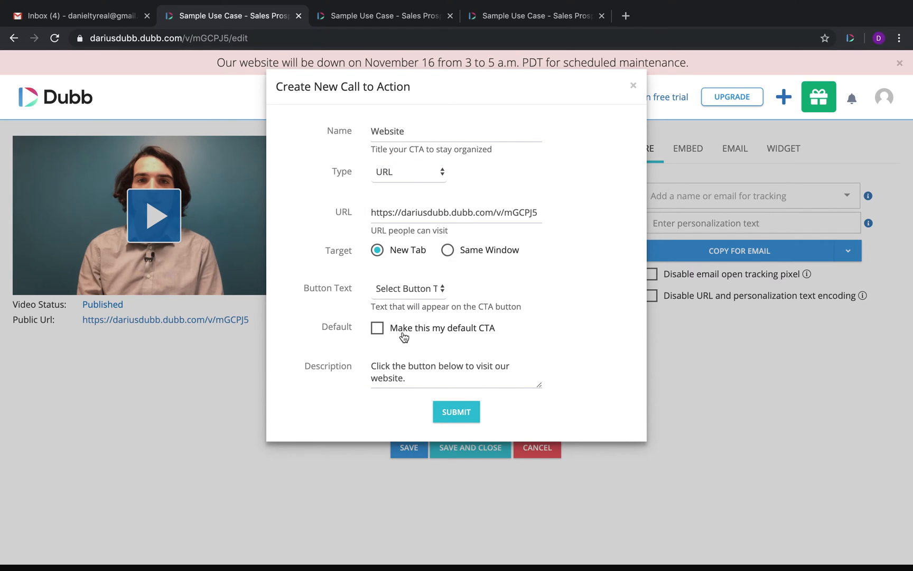
click(403, 292)
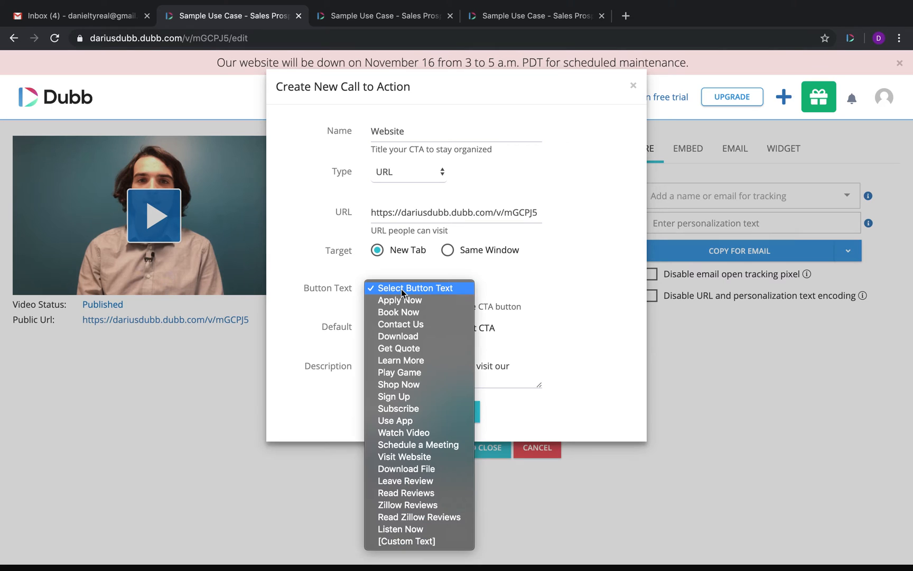
click(417, 457)
click(459, 416)
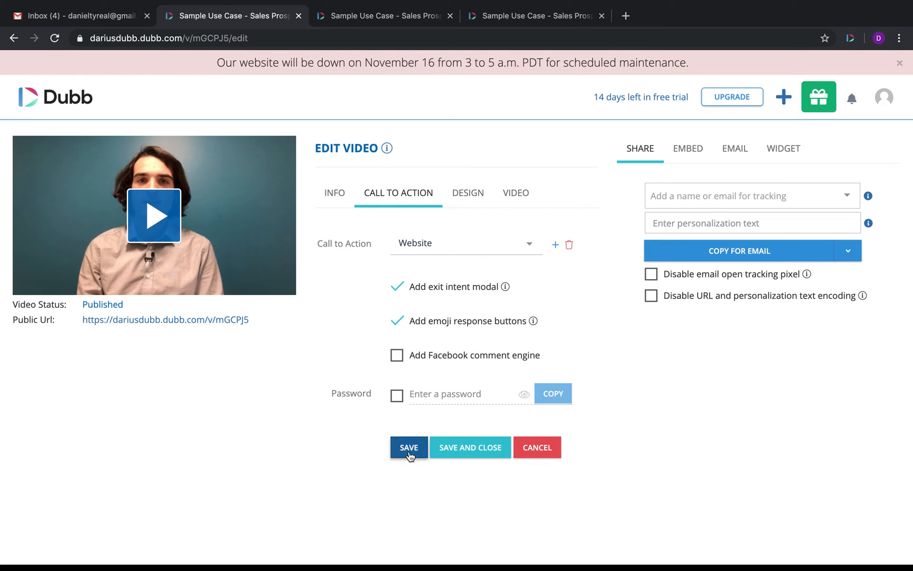
Step: Save the video, reload its public page to check the Visit Website button, then open the dashboard
click(410, 455)
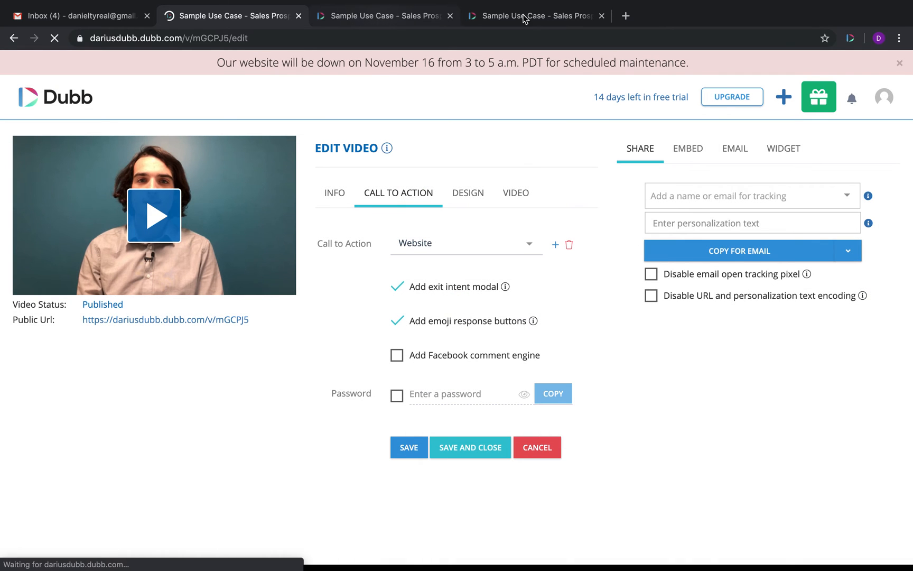
click(523, 18)
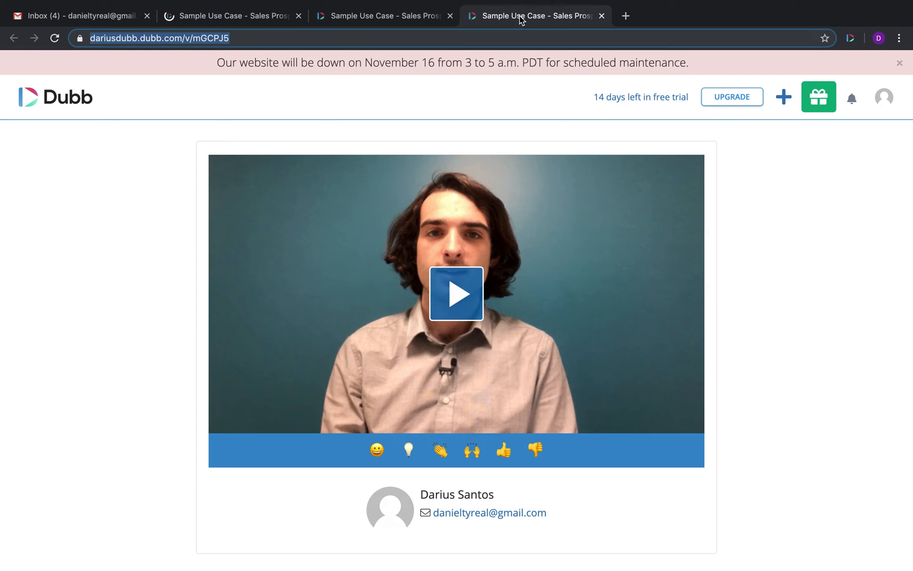
click(55, 38)
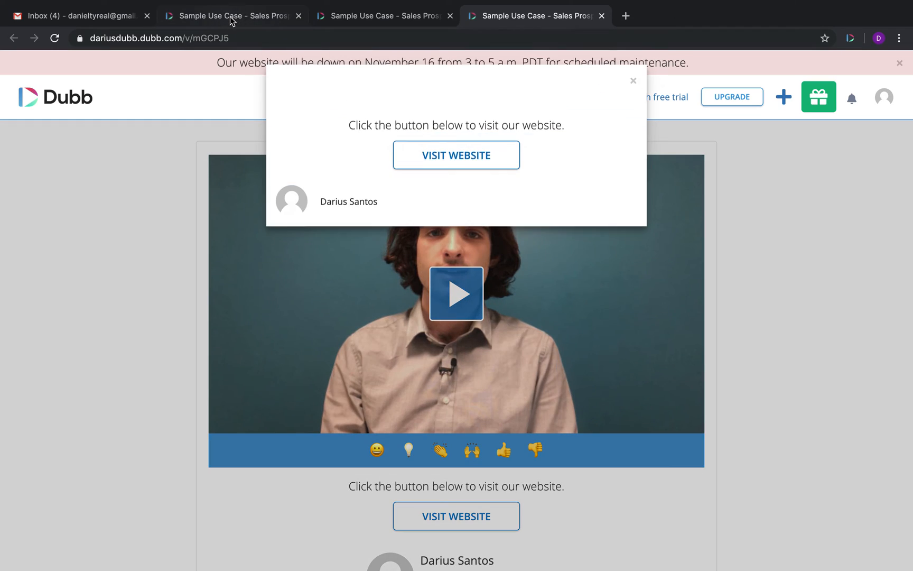
click(243, 17)
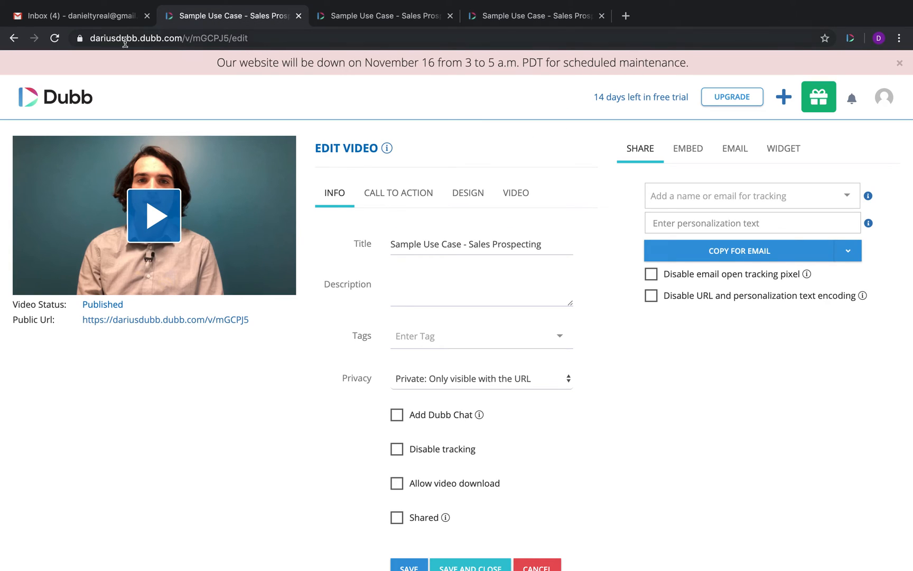
click(28, 97)
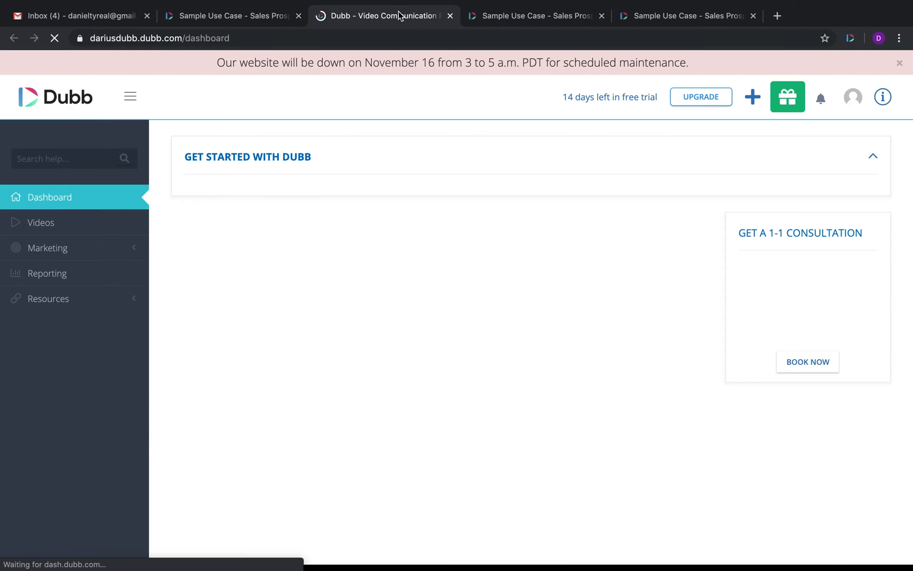
Step: Browse the dashboard's help Learning list, then return to the Sales Prospecting video's Call to Action settings
click(882, 96)
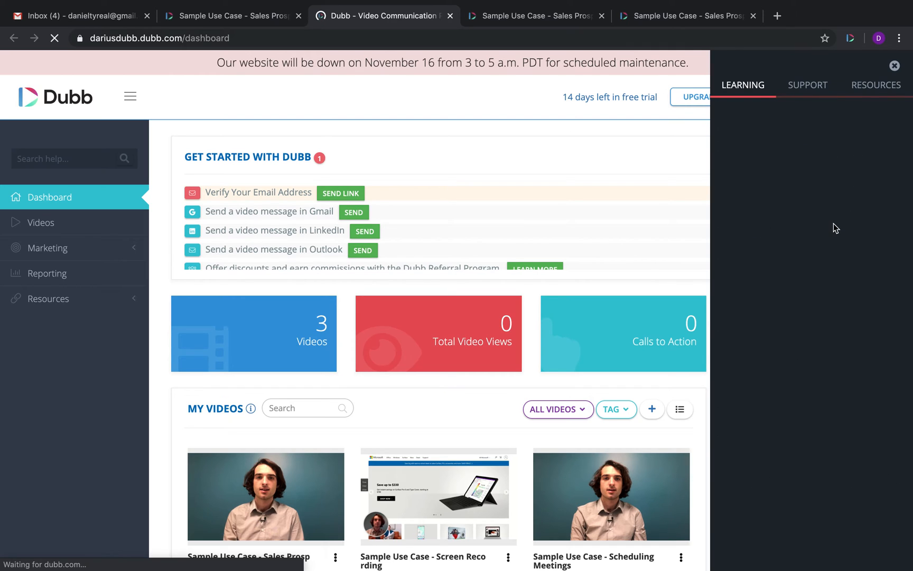
scroll(833, 223, down, 8)
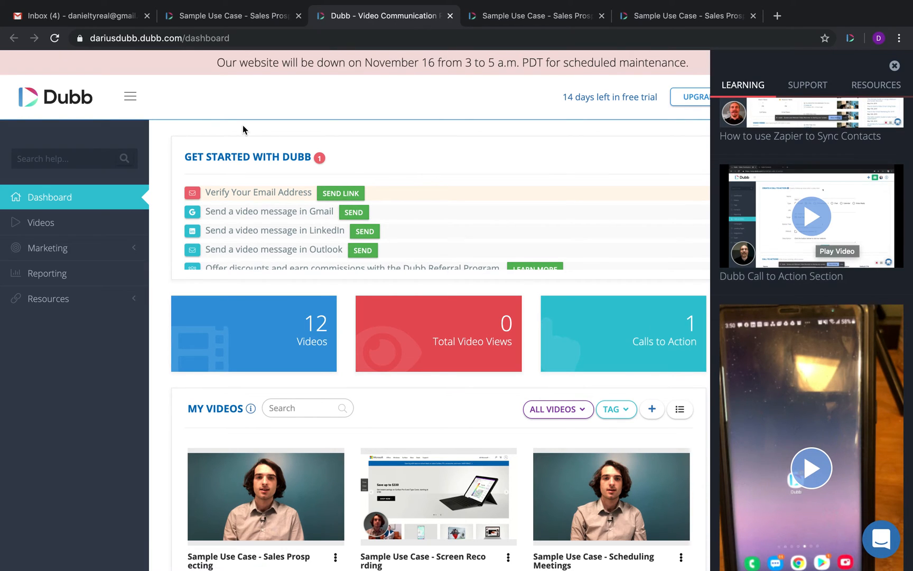
click(237, 15)
click(402, 192)
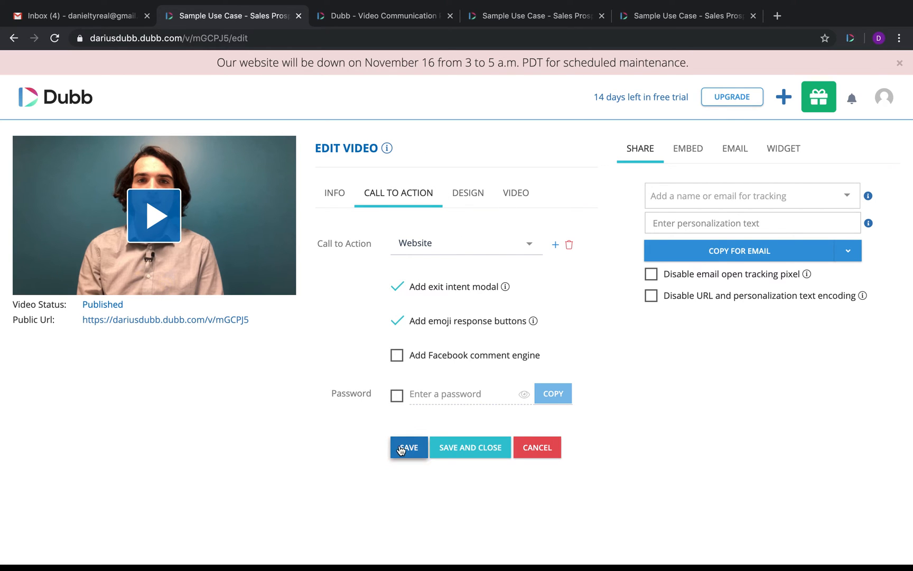
Step: Point out the exit-intent popup option and preview it on the public video page
drag(521, 297, 381, 294)
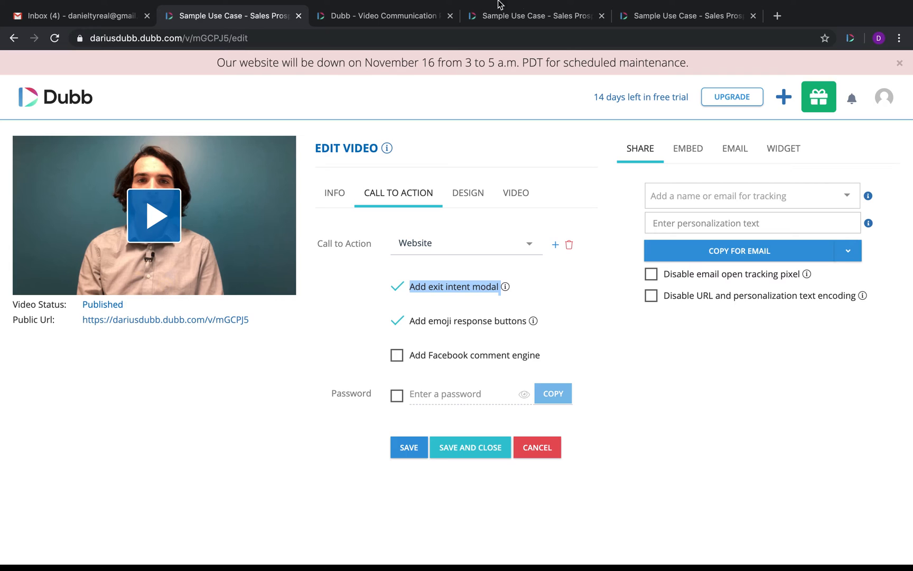
click(559, 17)
click(670, 21)
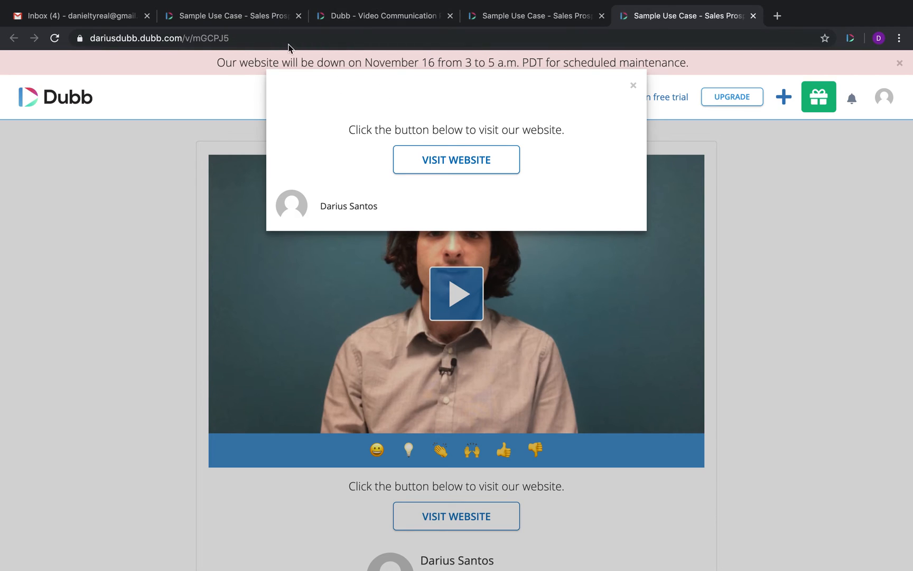
click(247, 15)
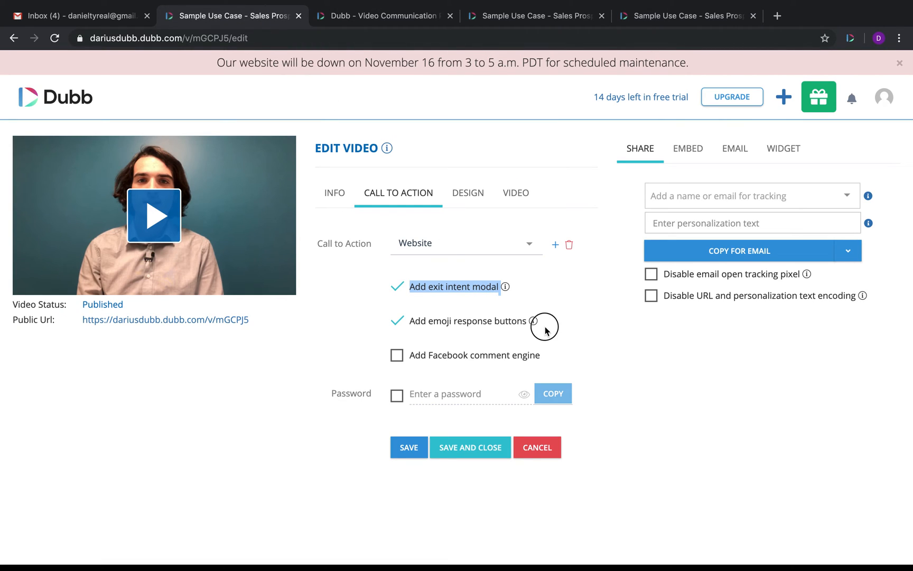
Step: Point out the emoji response and Facebook comment options, checking the public page in between
drag(546, 330, 363, 326)
click(661, 19)
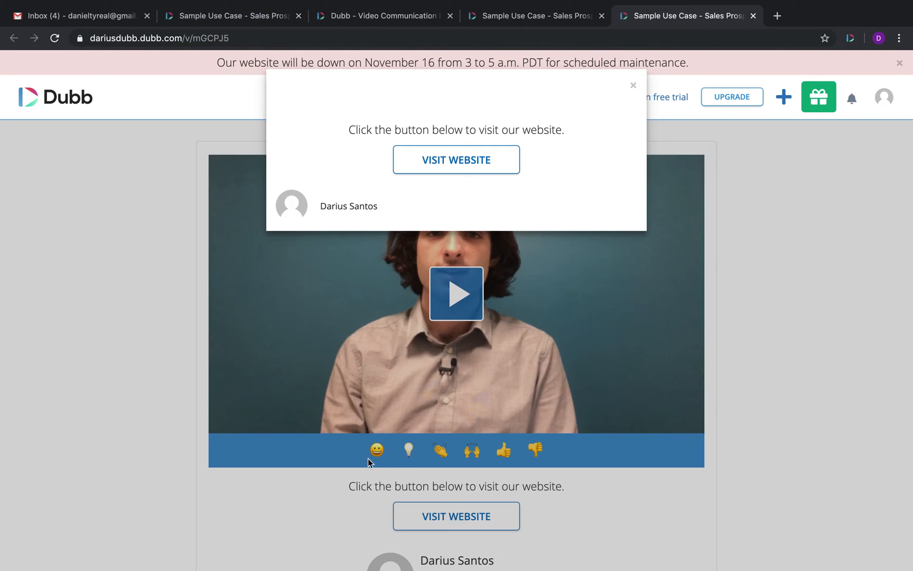
click(633, 86)
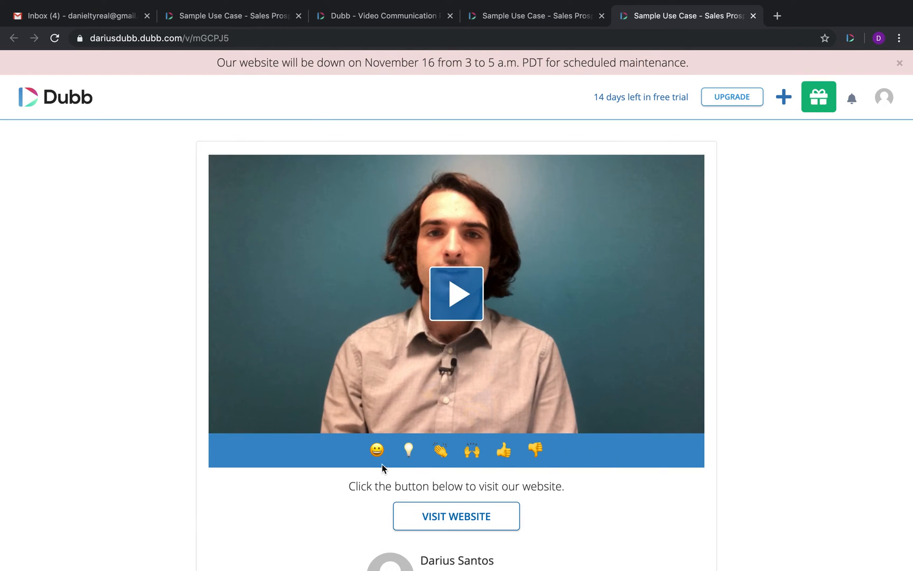
click(216, 16)
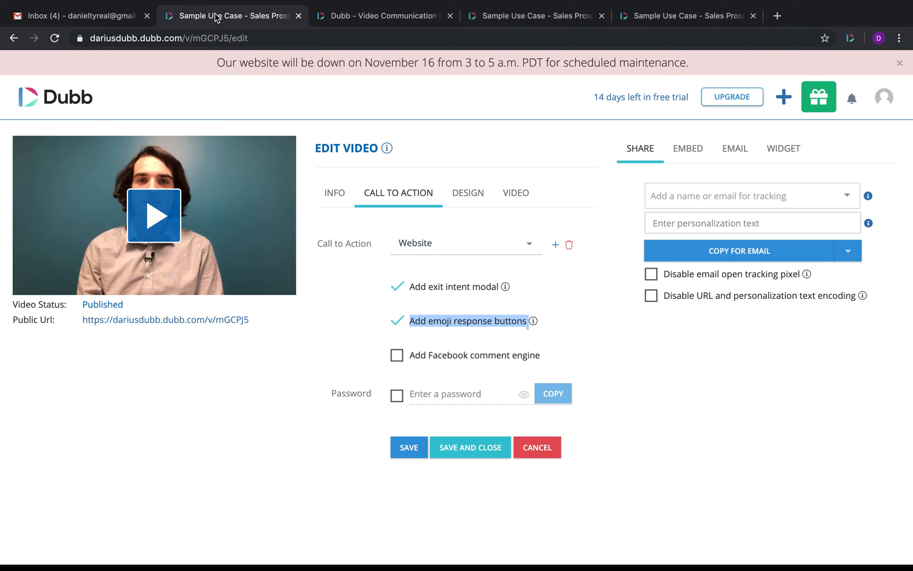
drag(550, 358, 395, 353)
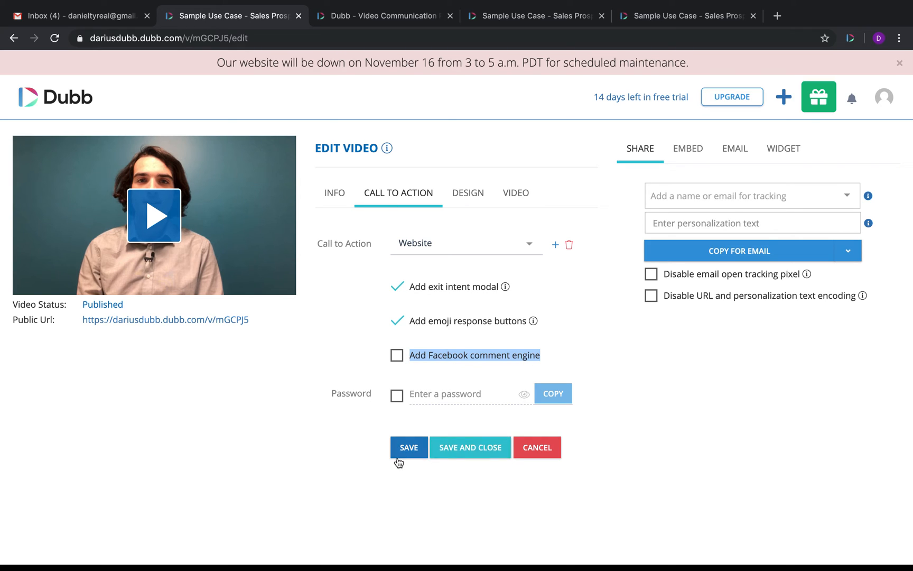
Step: Open the Design settings, preview the video, and compare against the public watch page
click(468, 206)
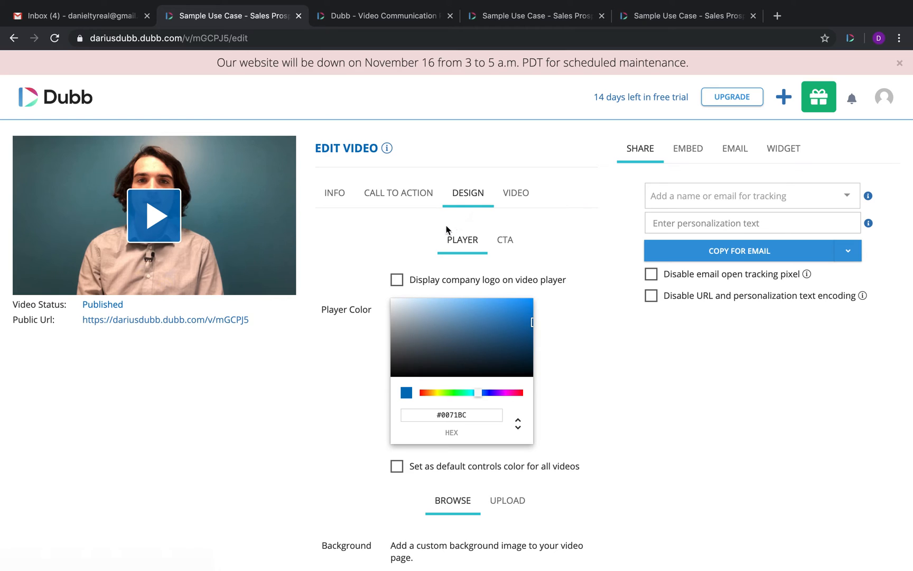
click(158, 216)
click(32, 286)
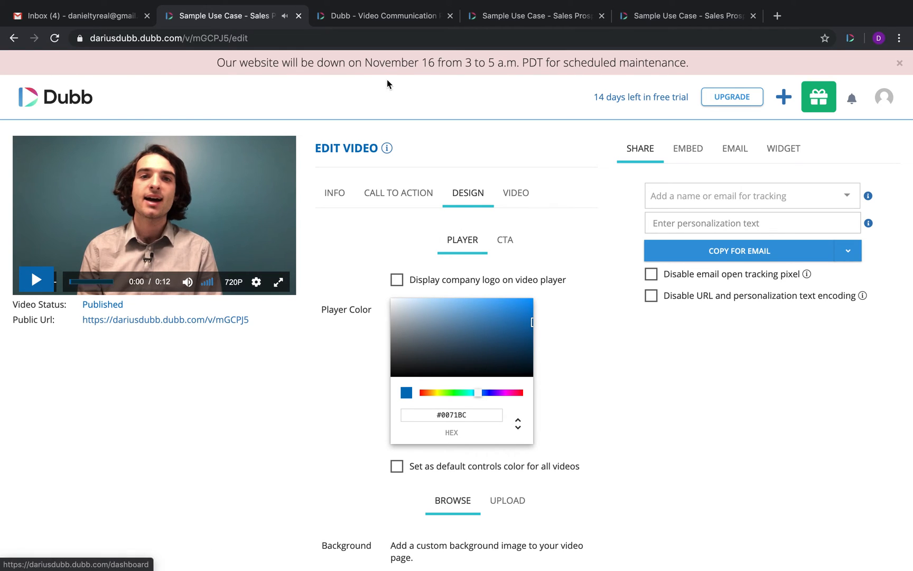
click(690, 20)
click(264, 19)
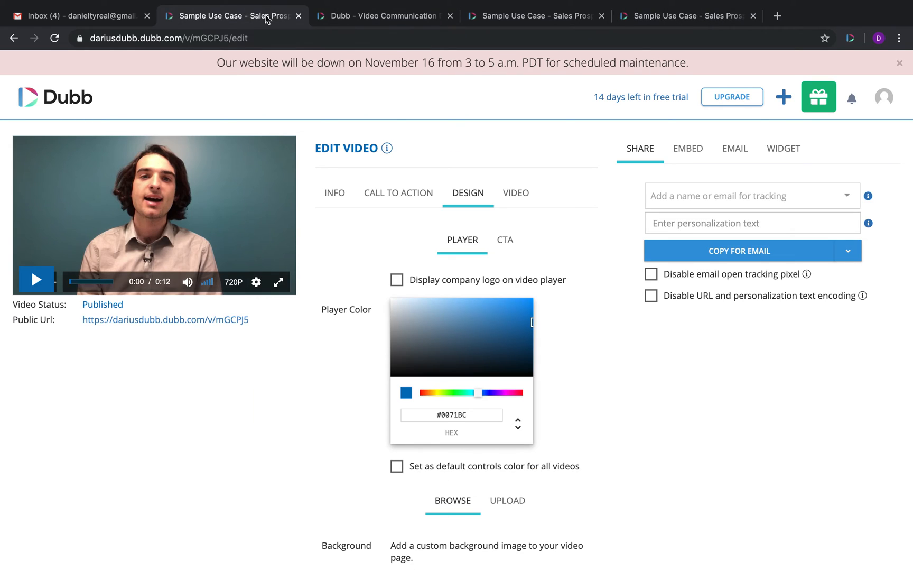
drag(574, 286, 392, 286)
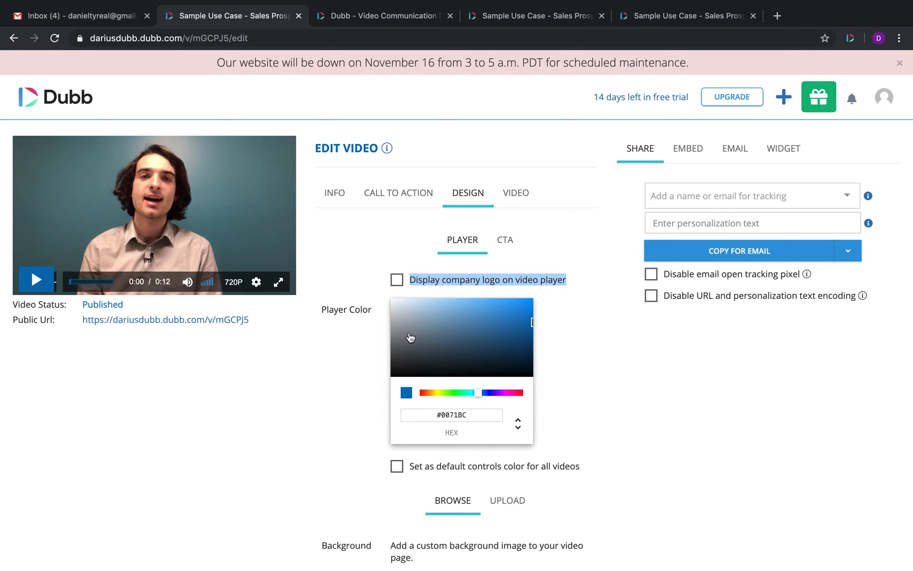
click(687, 19)
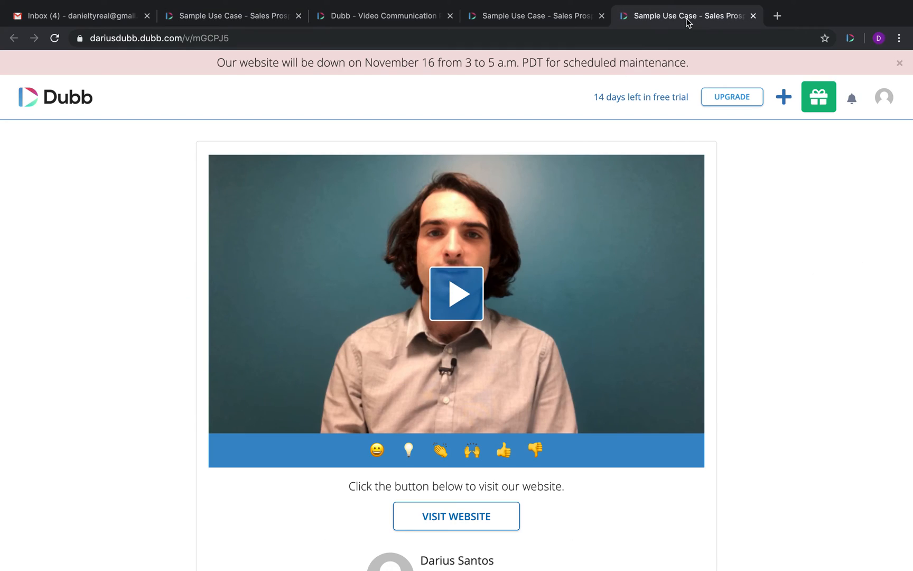
click(218, 17)
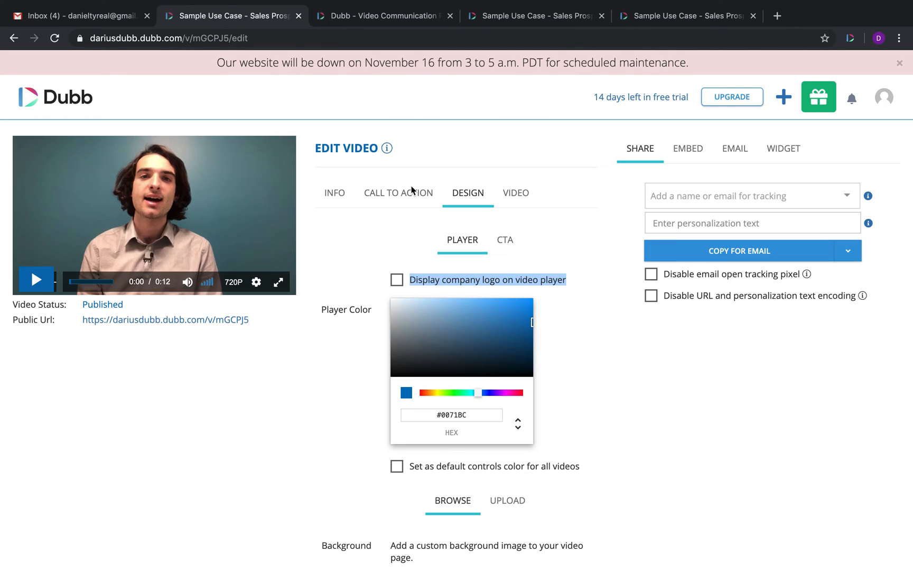
Step: Change the player colour to the darker blue #1E5E88 and compare with the public page
drag(477, 413, 423, 414)
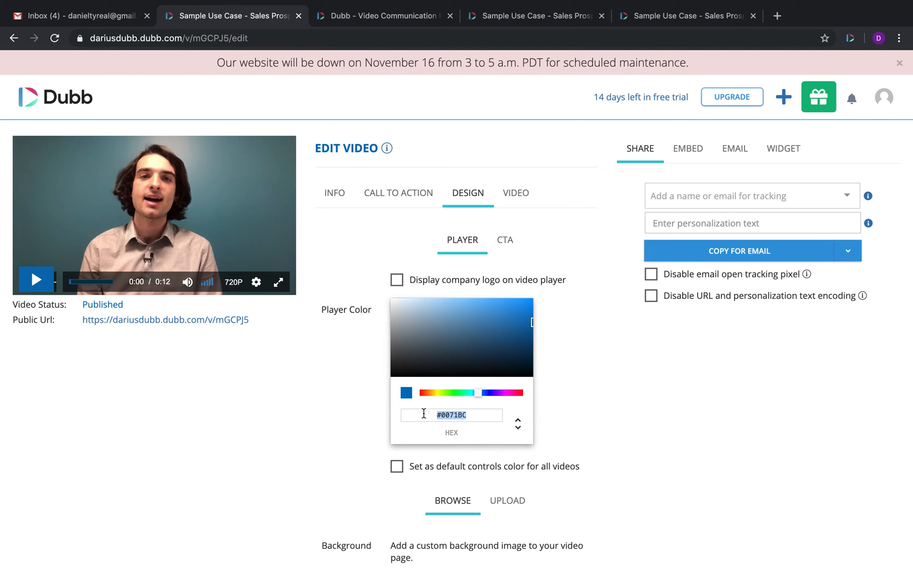
click(426, 346)
click(501, 336)
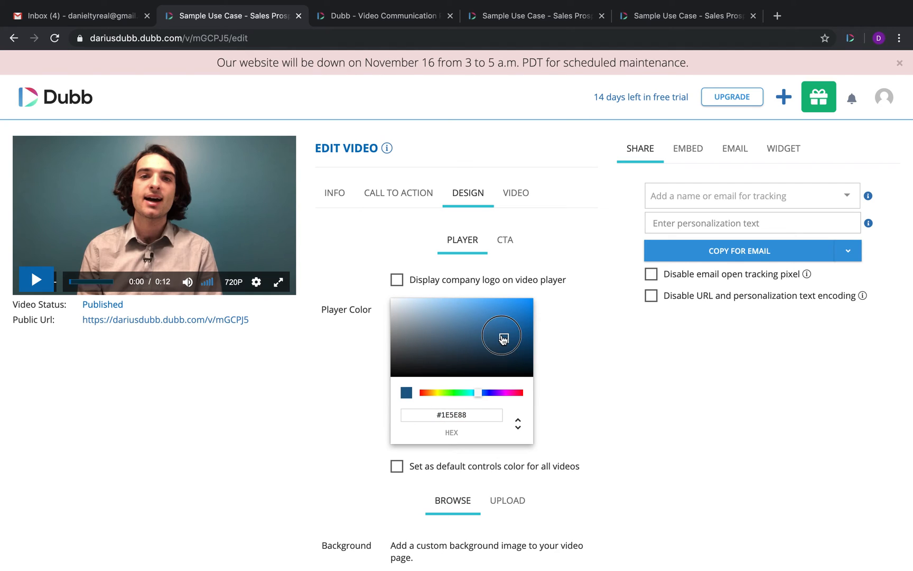
click(508, 240)
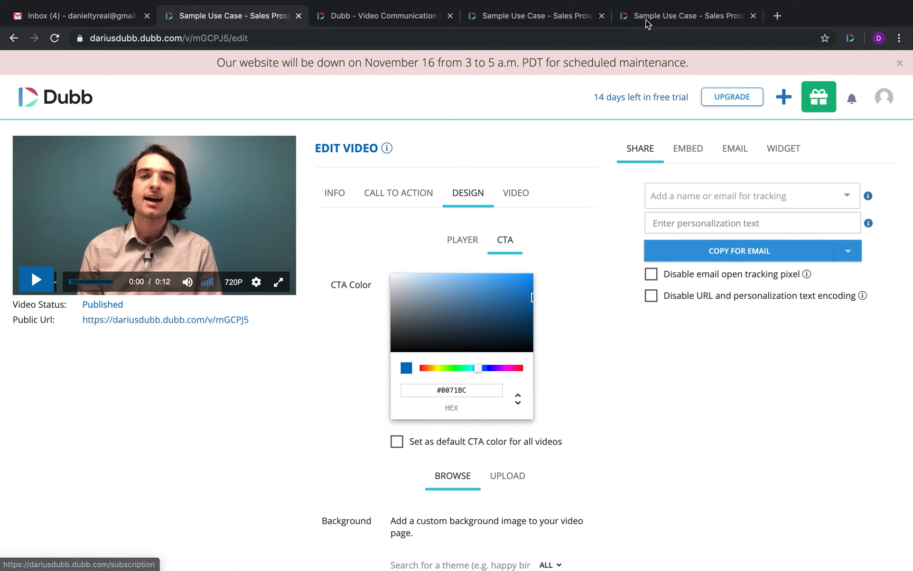
click(668, 16)
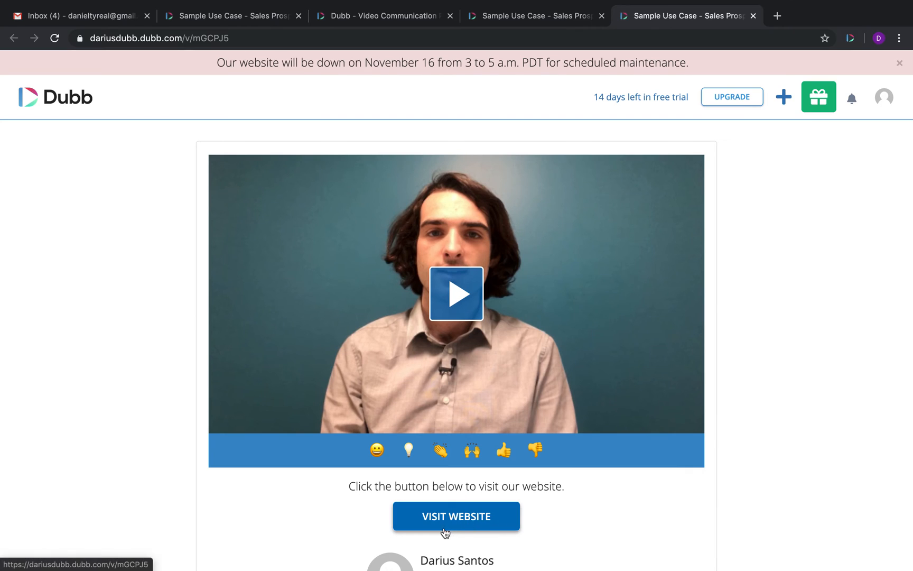
click(238, 16)
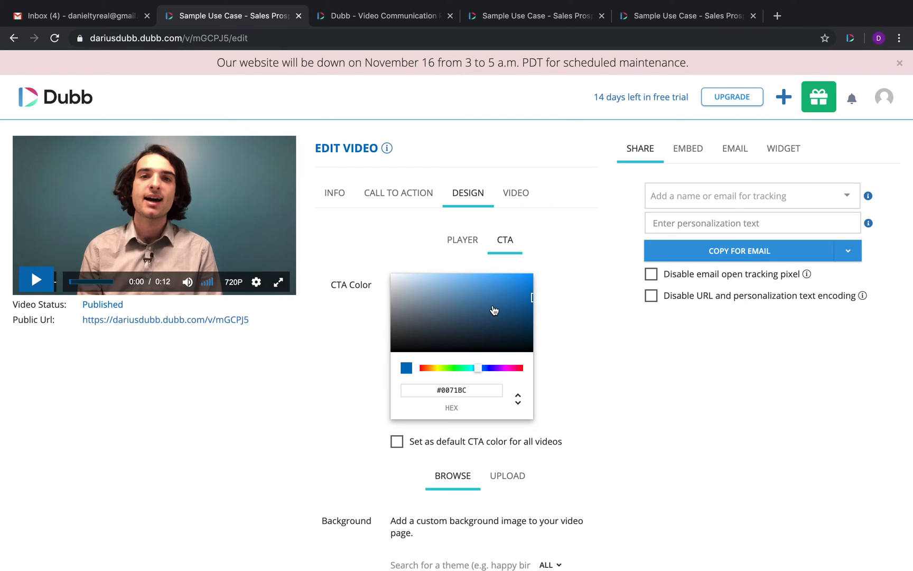
Step: Review the CTA colour #0071BC, then return to the player colour settings
scroll(406, 412, down, 5)
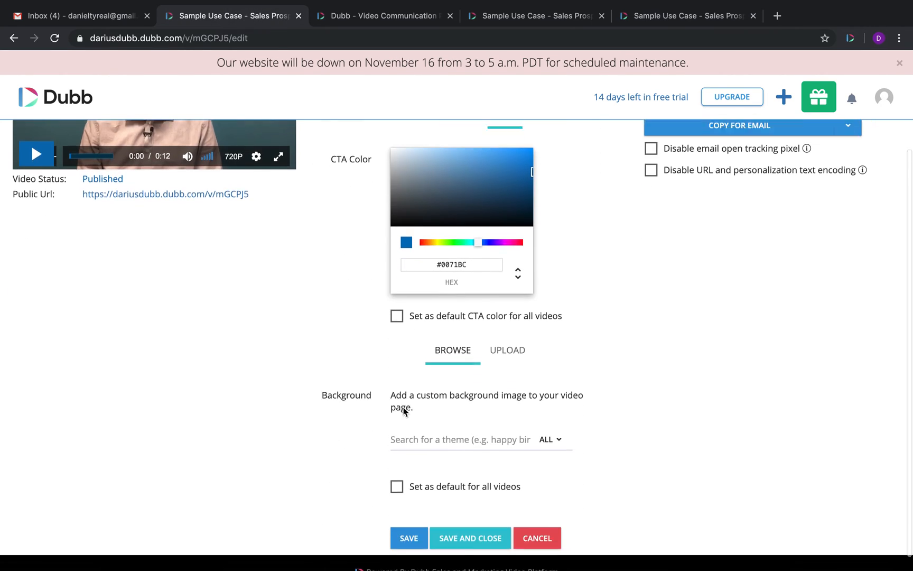
drag(561, 303, 388, 305)
scroll(389, 306, up, 1)
scroll(389, 306, up, 1)
click(459, 187)
drag(589, 419, 389, 418)
scroll(570, 372, down, 2)
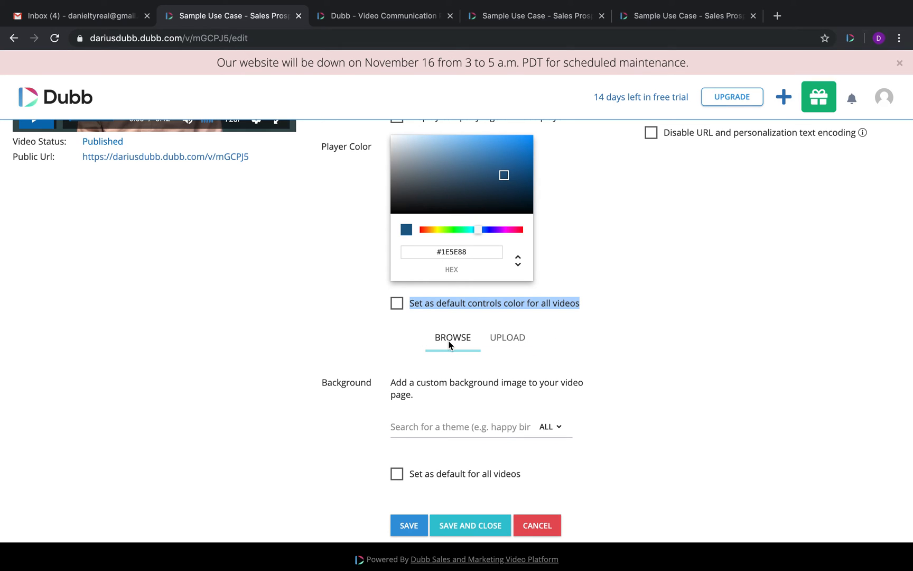
Step: Search the background themes for 'tech', choose the blue gears image, and save
click(409, 421)
text(tech)
key(BackSpace)
text(ch)
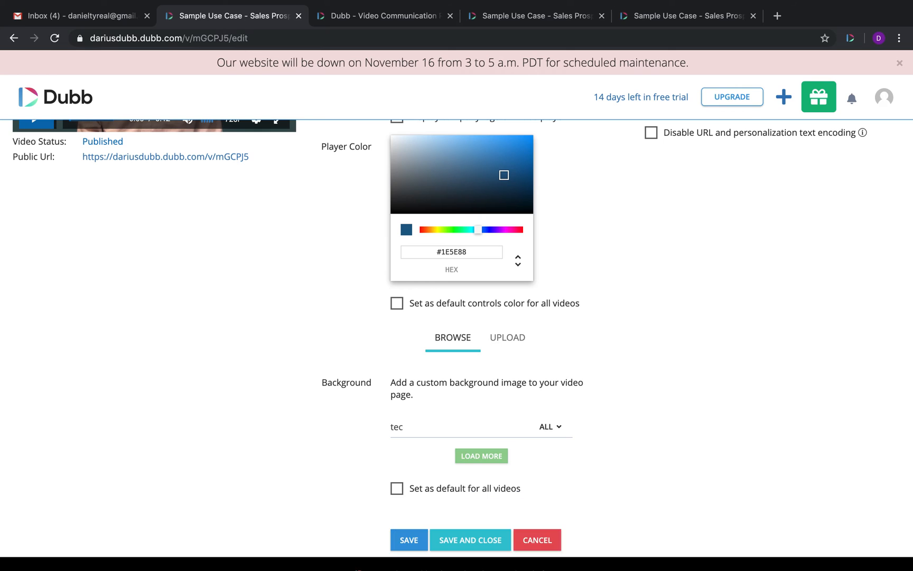
scroll(500, 480, down, 12)
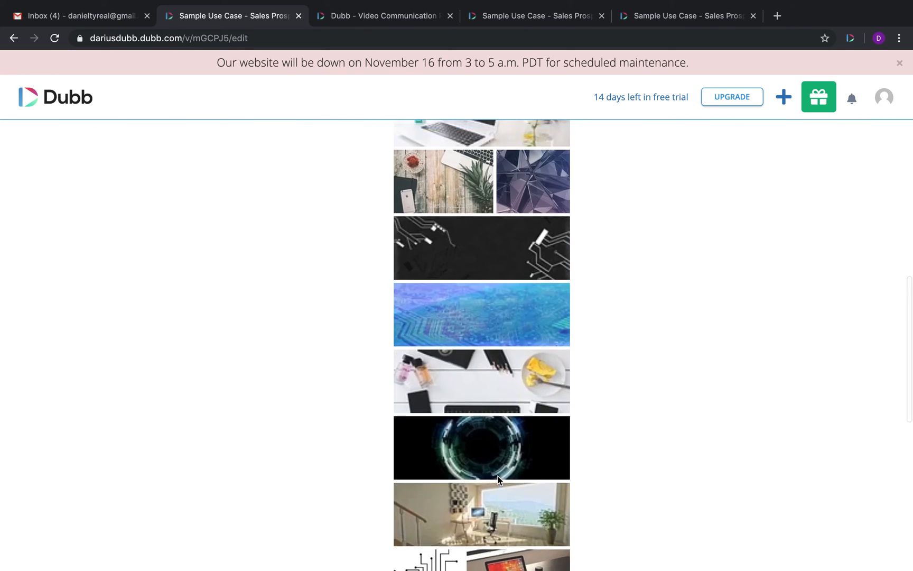
scroll(444, 423, up, 5)
click(451, 303)
scroll(251, 447, down, 12)
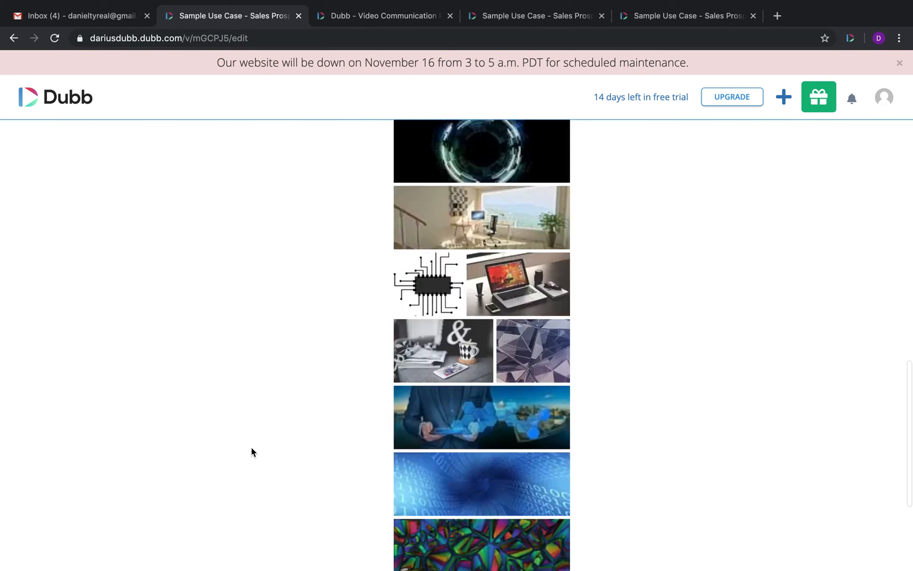
click(405, 524)
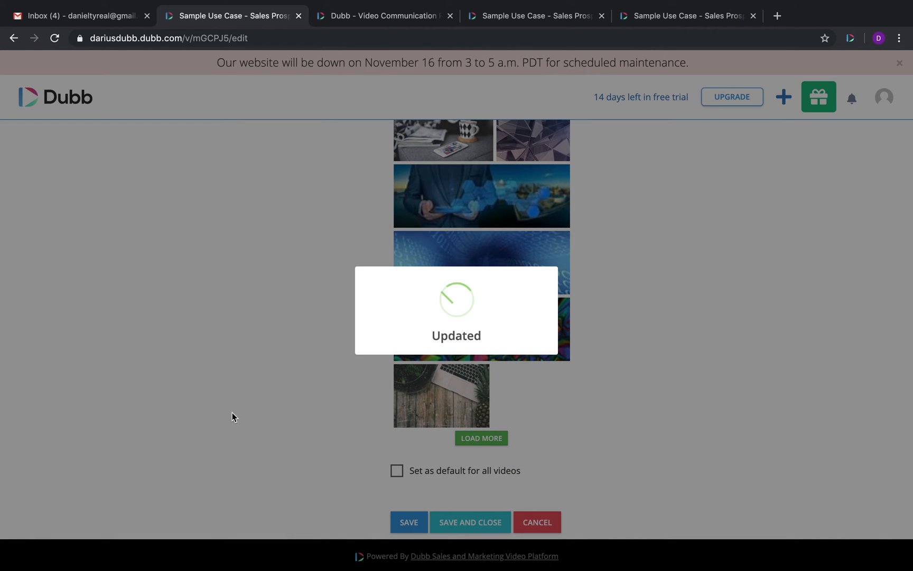
Step: Reload the public video page to confirm the gears background appears
click(554, 16)
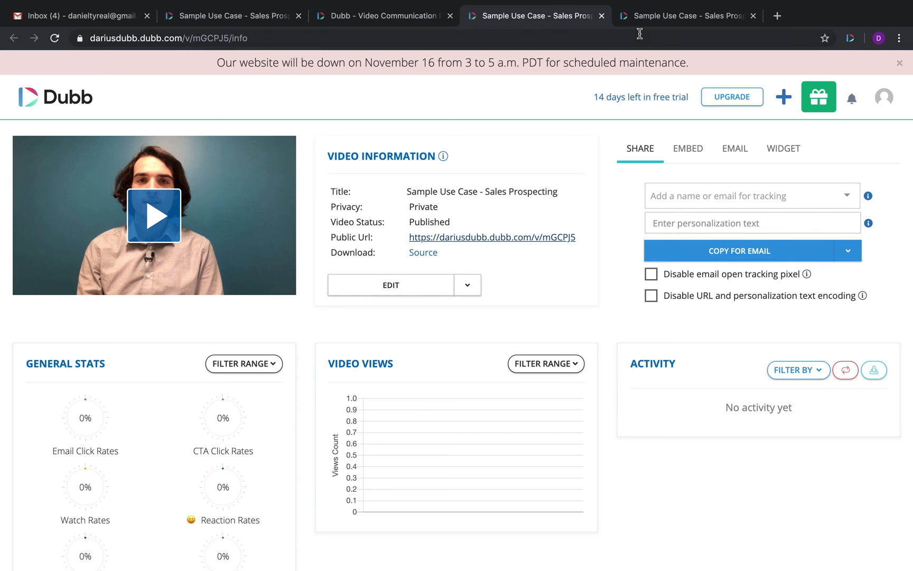
click(663, 15)
click(54, 38)
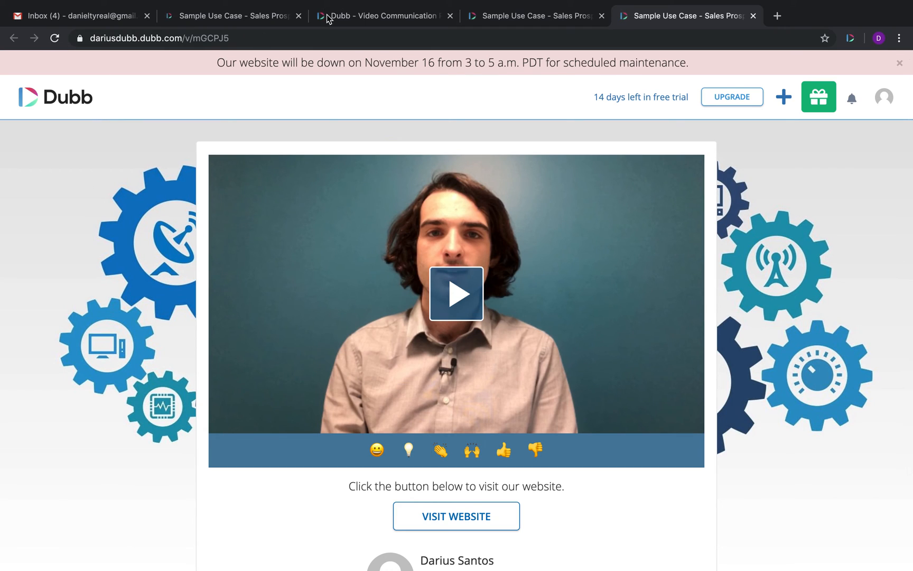
click(246, 16)
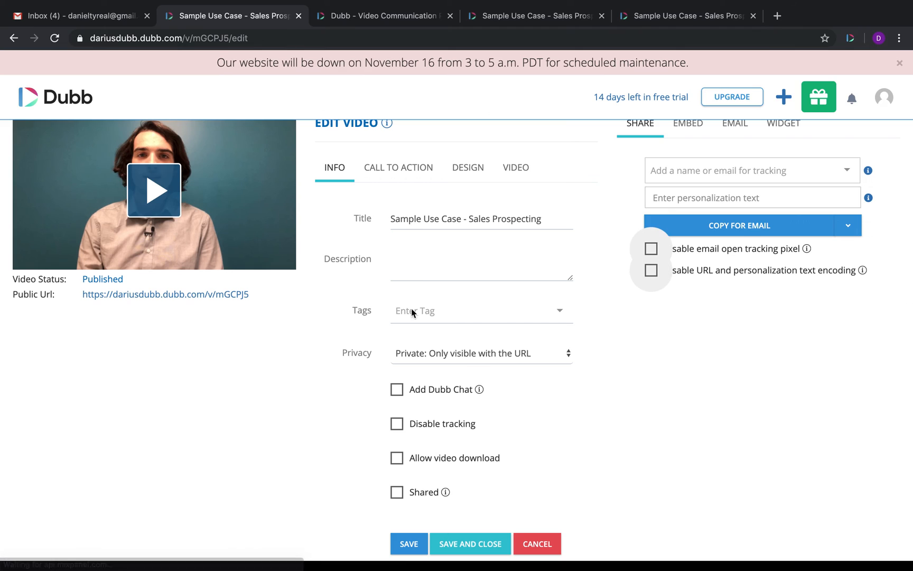
Step: Show the Design section's background image upload option, which requires 1280x720 images
click(457, 170)
scroll(521, 478, down, 3)
scroll(523, 534, down, 2)
drag(550, 473, 373, 472)
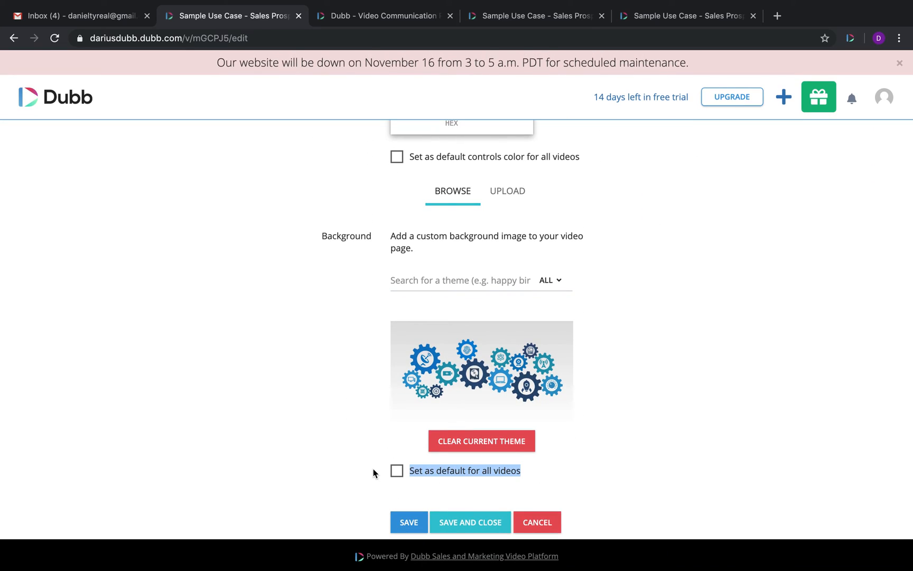
scroll(516, 304, up, 2)
click(511, 294)
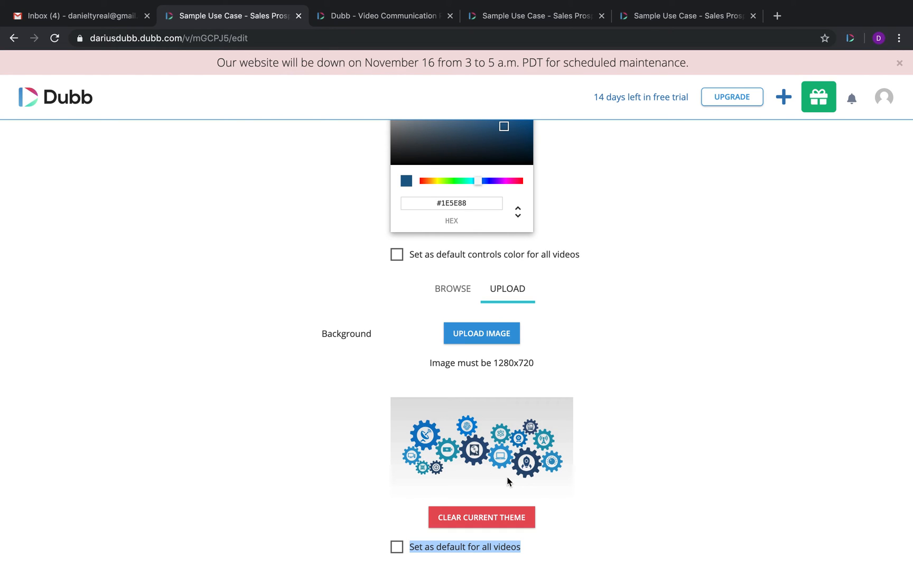
scroll(569, 415, up, 4)
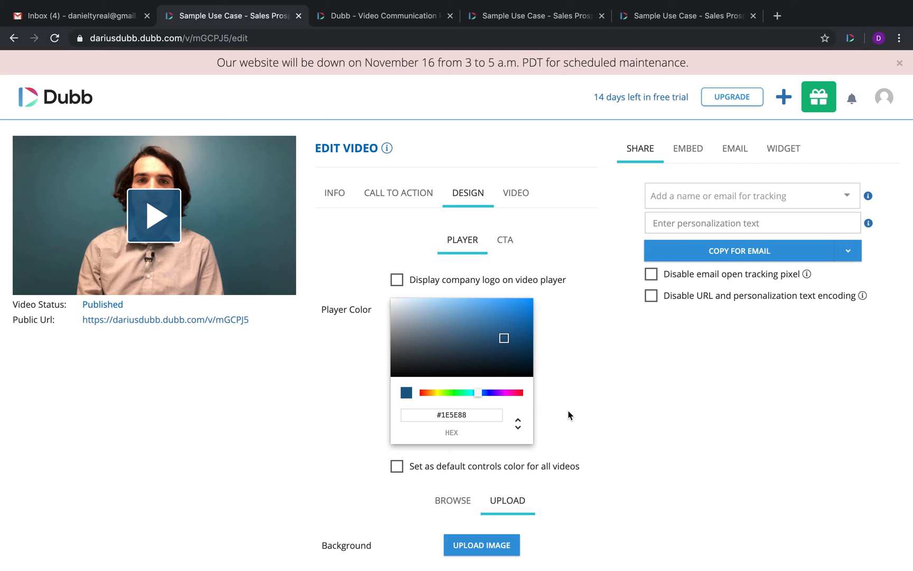
Step: Add the 'Emailing Video From Gmail' video to the playlist and save
click(518, 193)
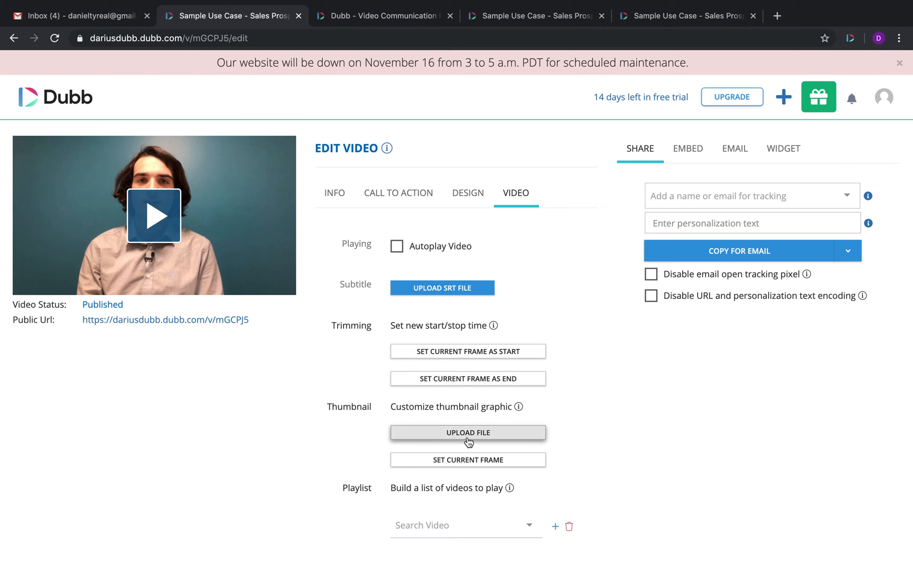
click(432, 529)
text(video)
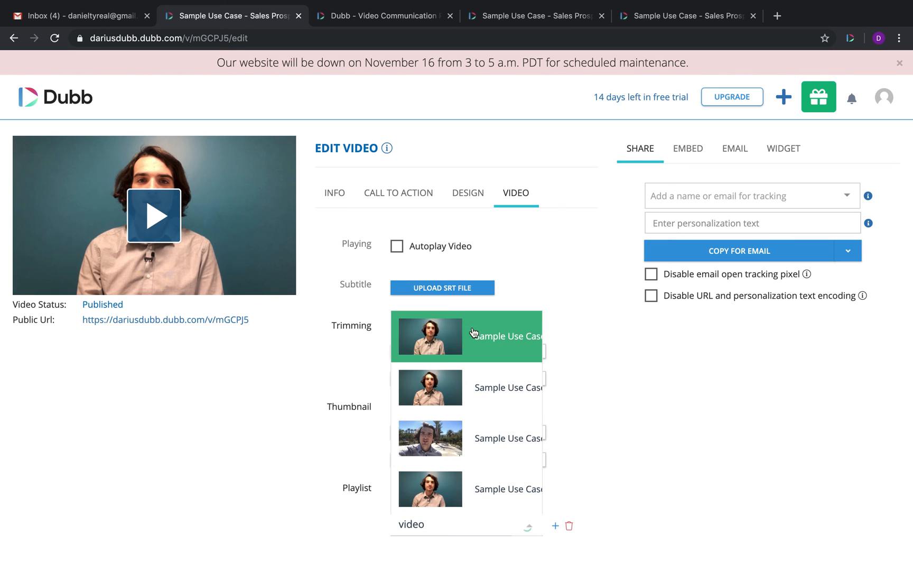
click(467, 332)
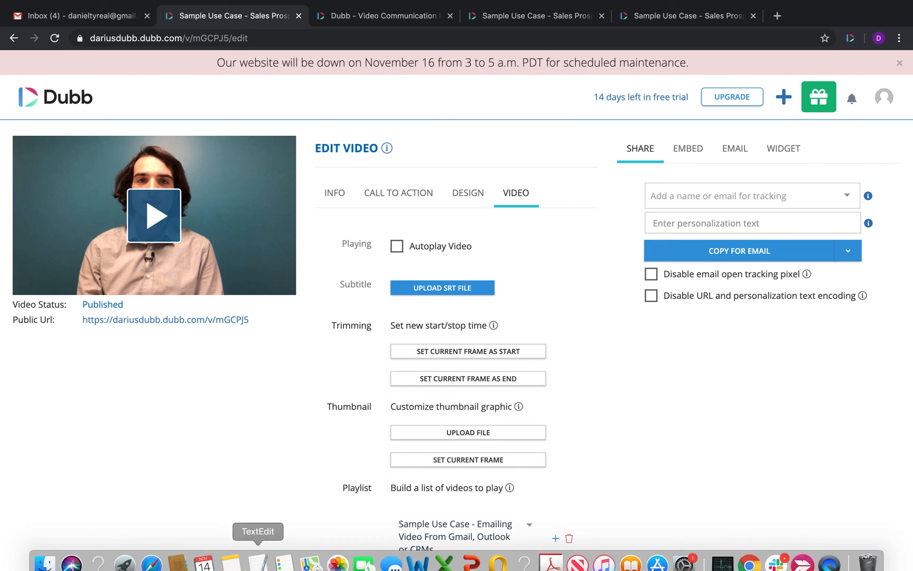
scroll(293, 448, down, 3)
click(409, 522)
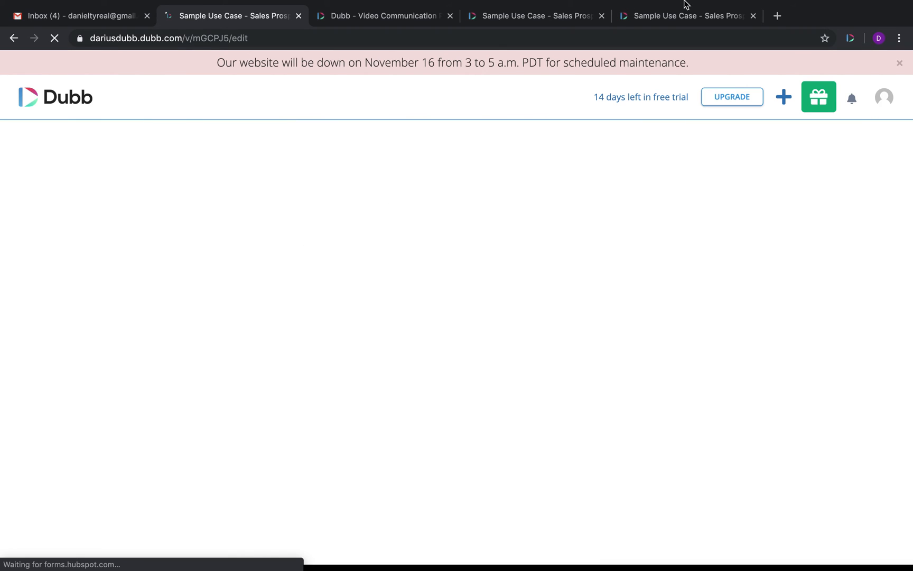
Step: Play through both playlist videos on the reloaded public page, then return to Video settings
click(680, 16)
click(54, 38)
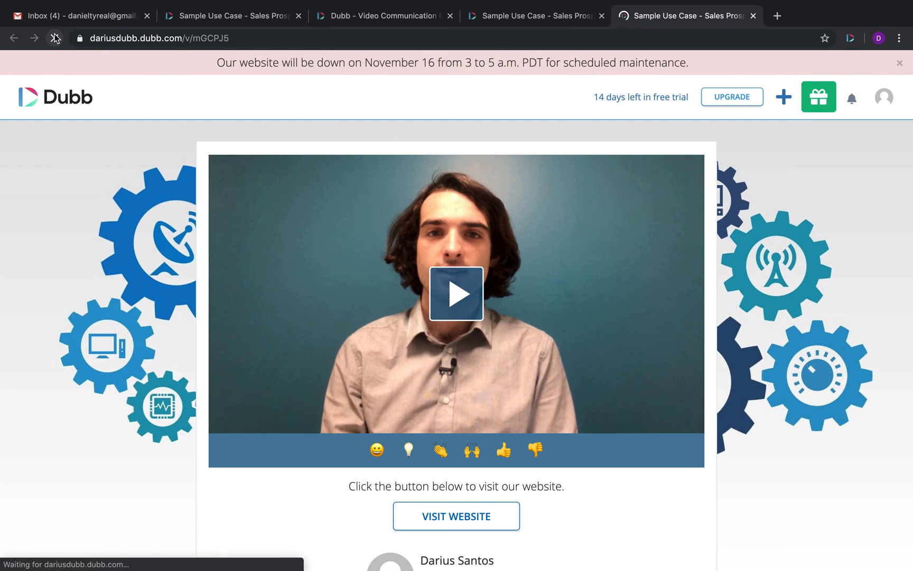
click(445, 293)
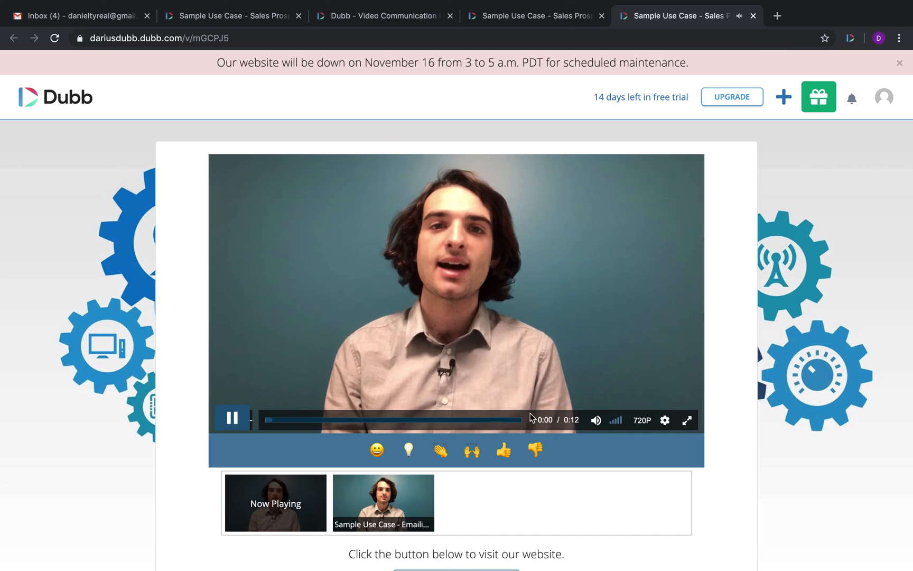
click(509, 420)
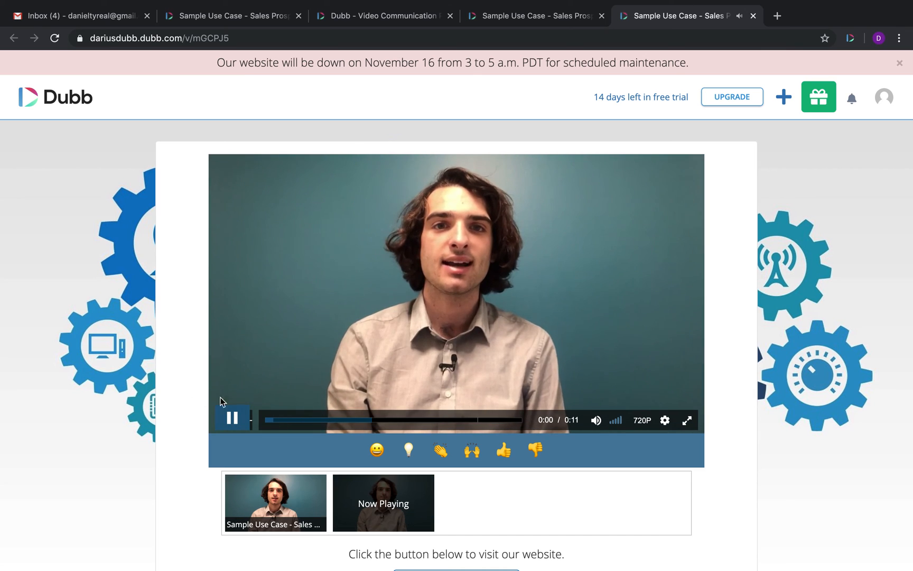
click(228, 416)
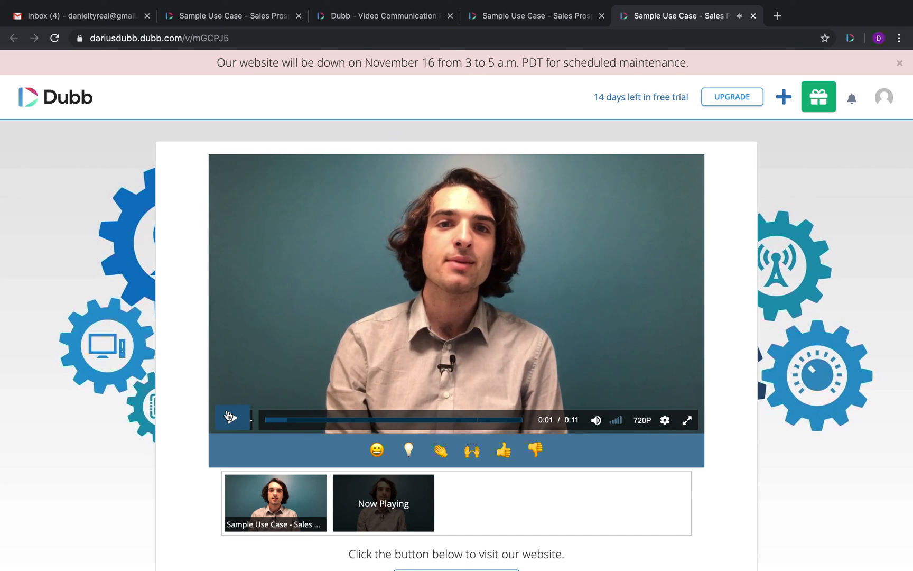
click(257, 20)
click(518, 167)
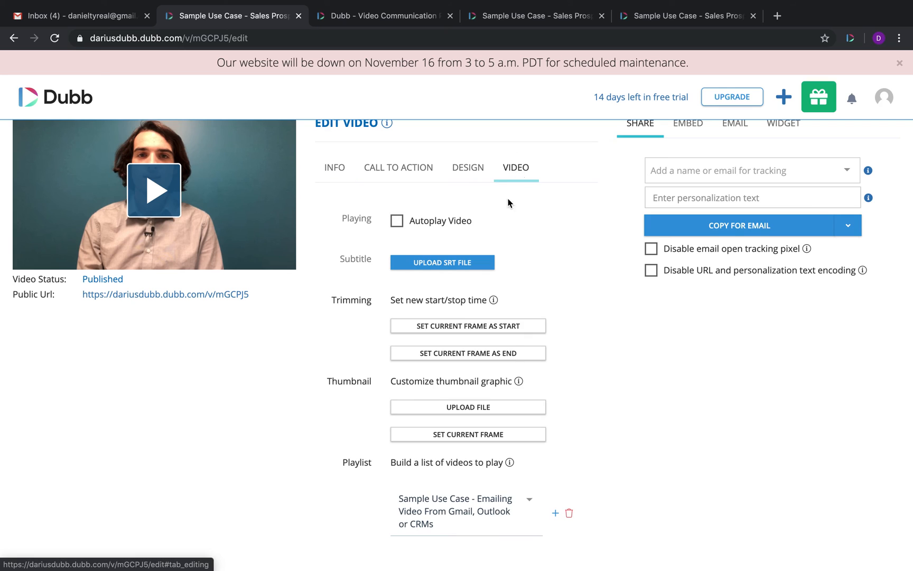
scroll(557, 385, up, 1)
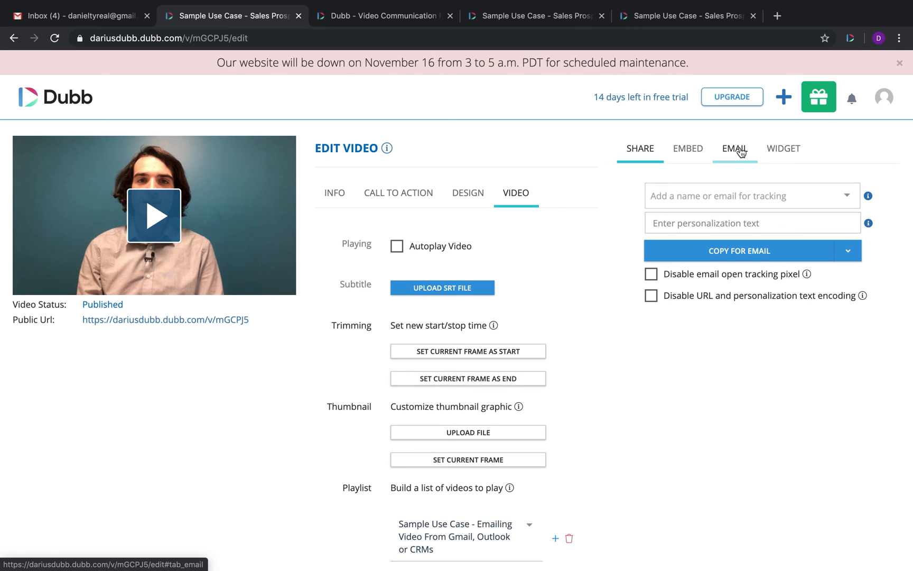
Step: Read the Email panel's campaign and shared-only notes, then view the Info section's Shared checkbox
click(730, 154)
drag(808, 203, 623, 186)
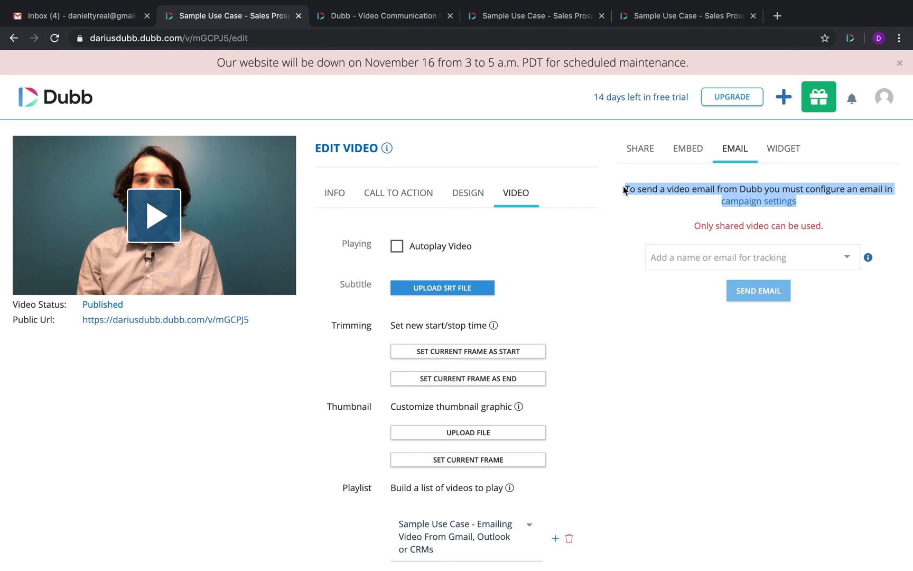
drag(826, 227, 682, 233)
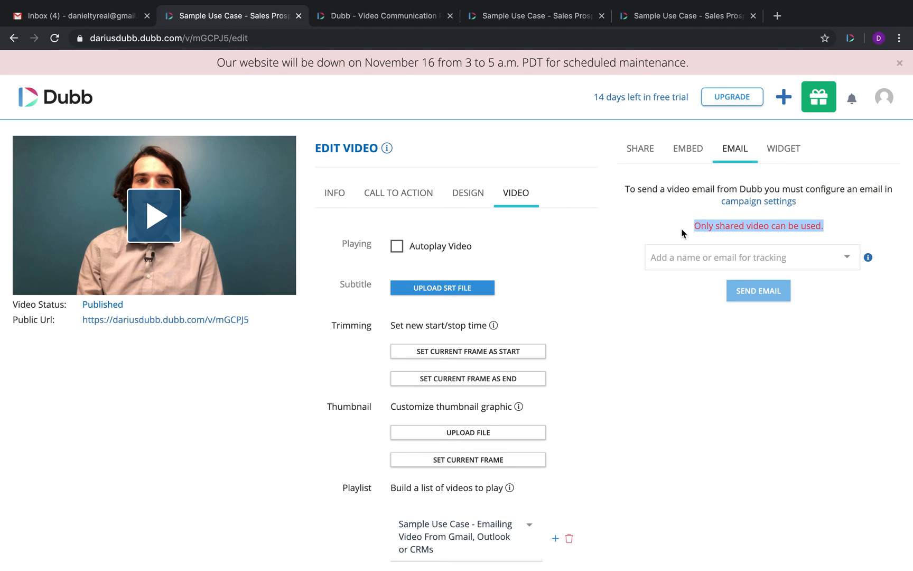
click(351, 204)
scroll(401, 449, down, 2)
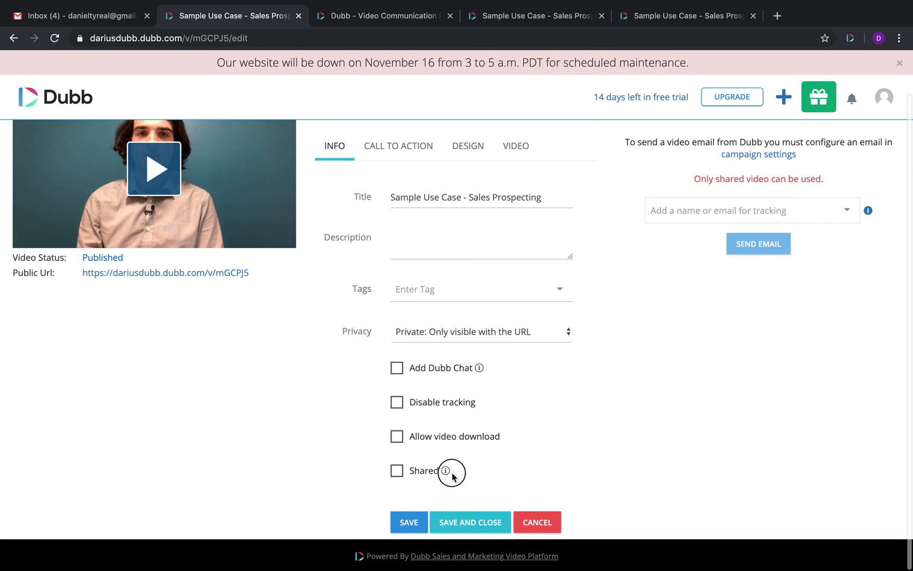
drag(437, 483, 379, 471)
scroll(656, 351, up, 2)
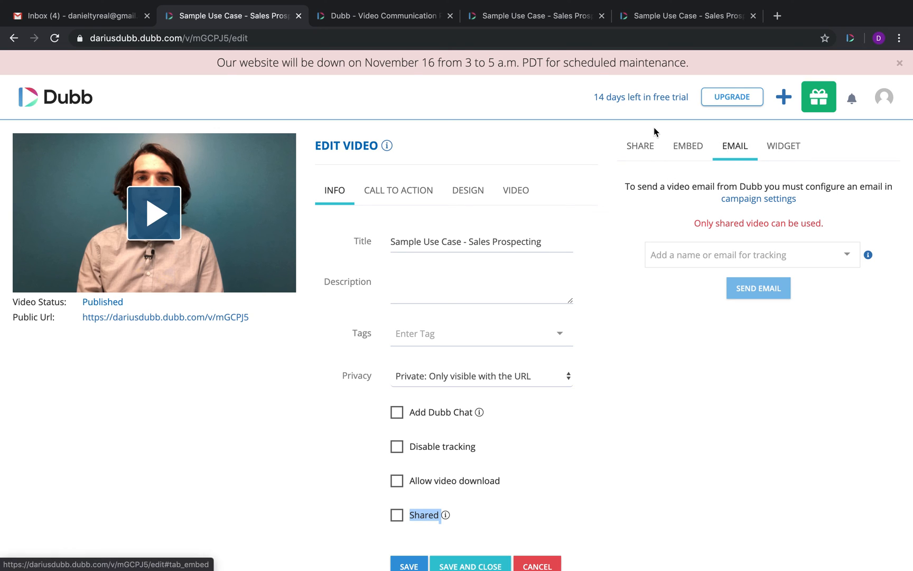
Step: Add the recipient's e-mail address as a tracked contact in the share options
click(635, 154)
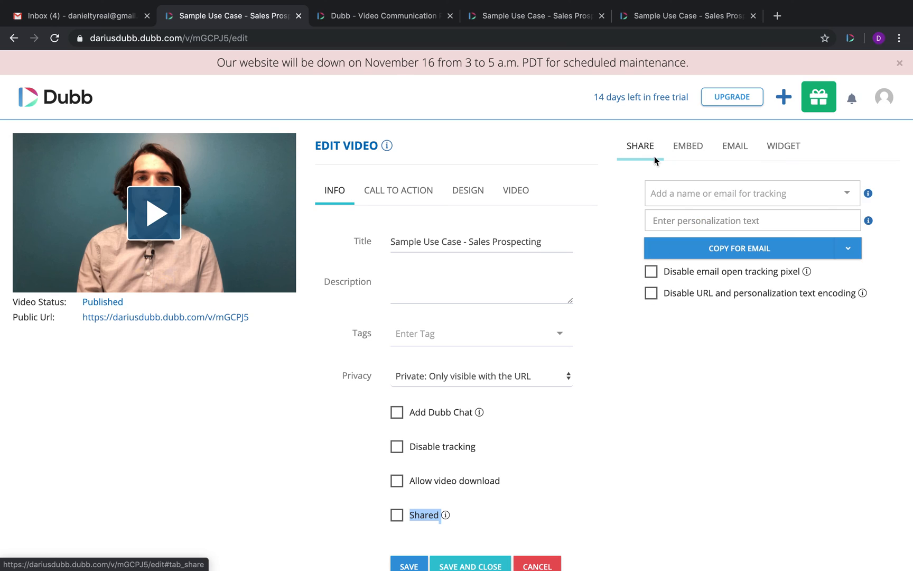
click(681, 193)
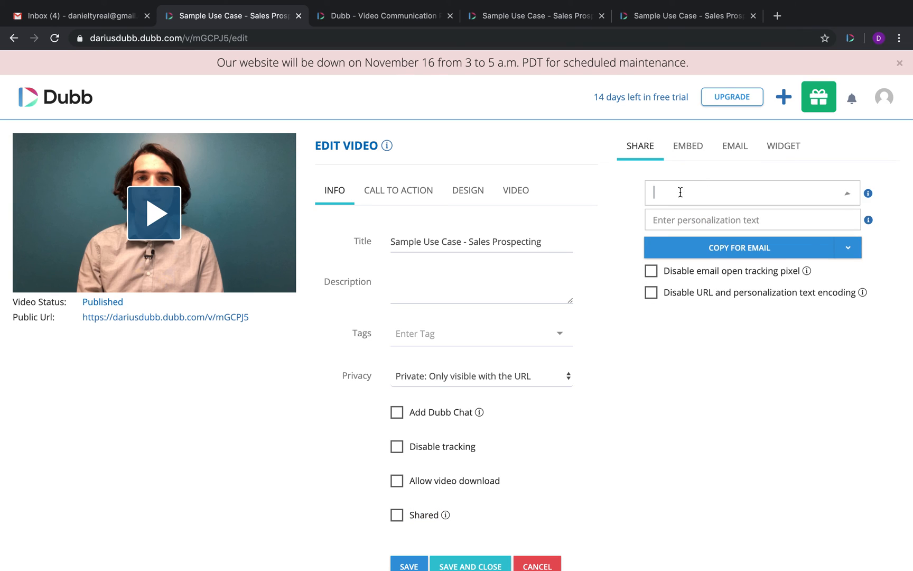
key(Return)
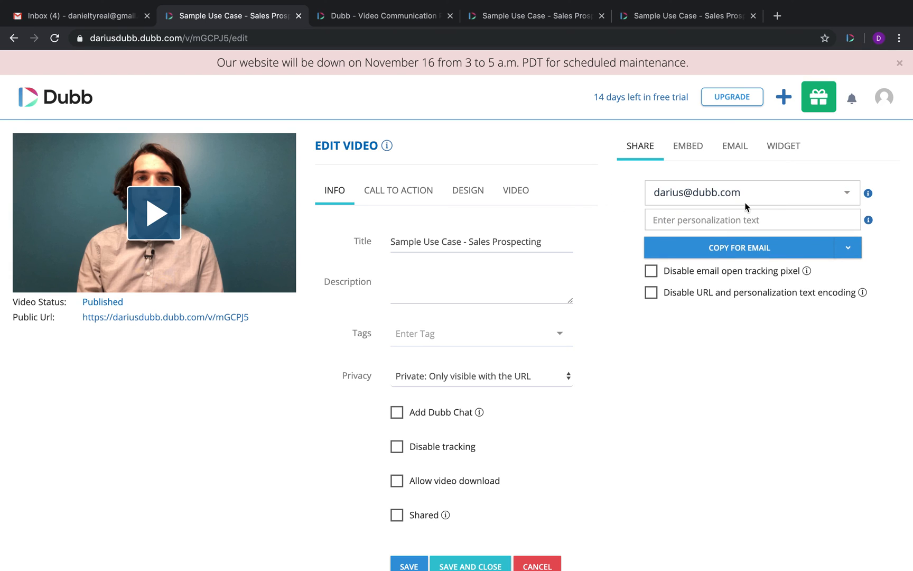
click(768, 196)
click(610, 190)
Step: Personalize the share with the greeting 'Hey', copy it for email, and go to Gmail
click(709, 223)
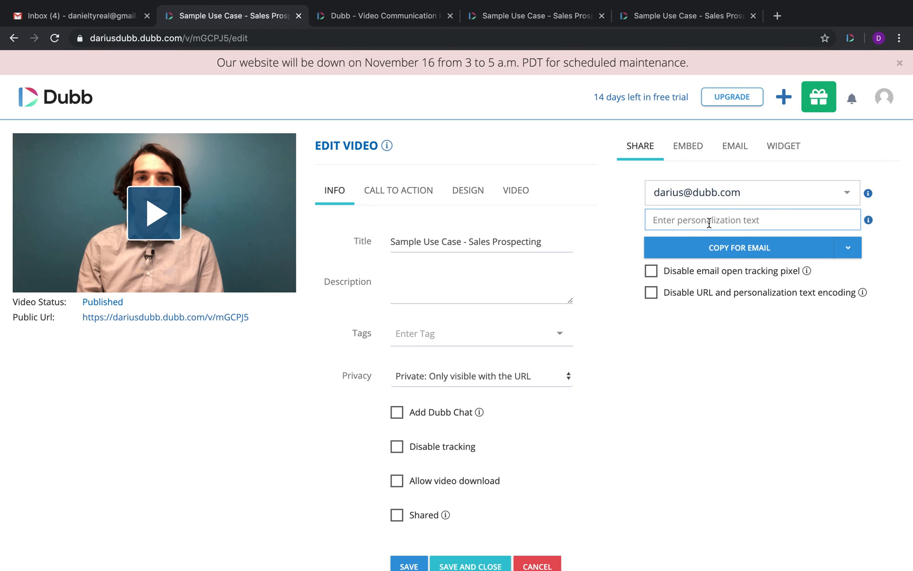
text(Hey Darius)
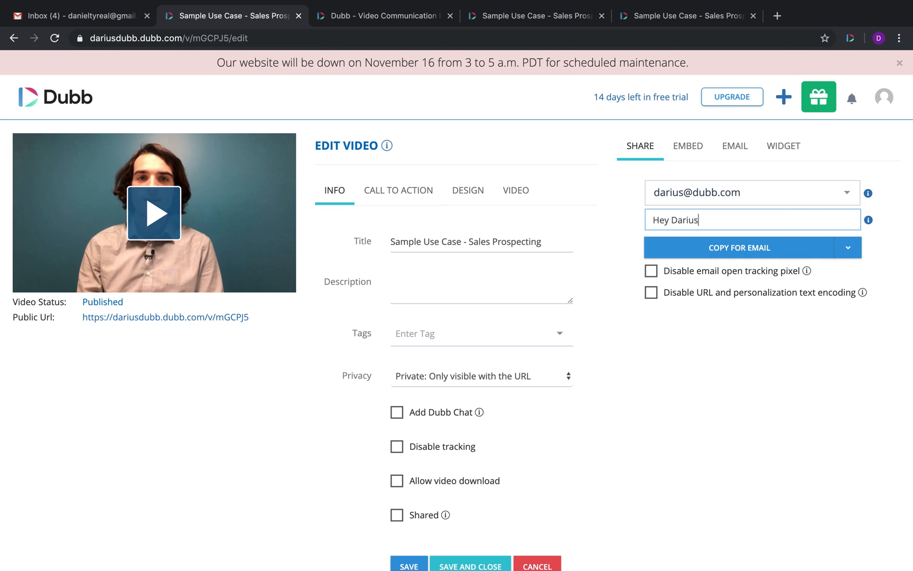
click(719, 247)
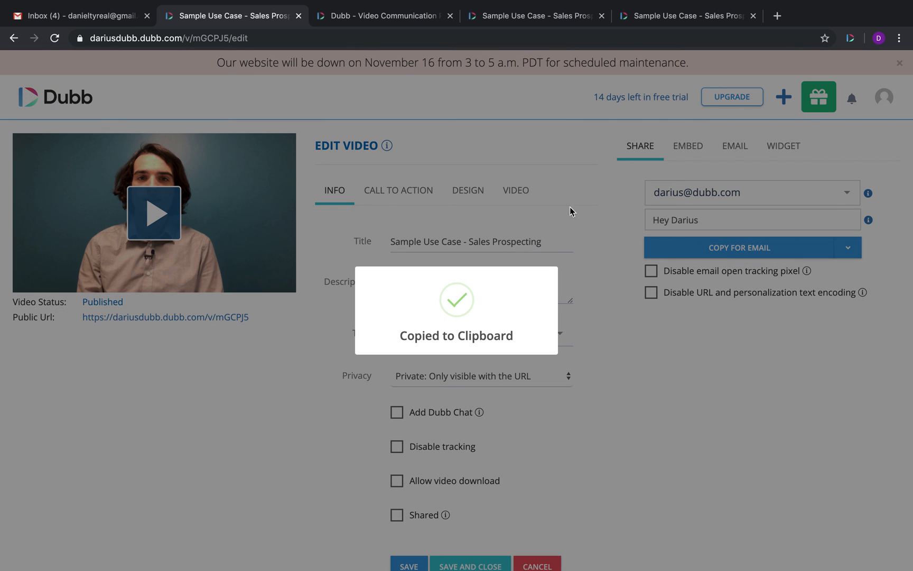
click(98, 21)
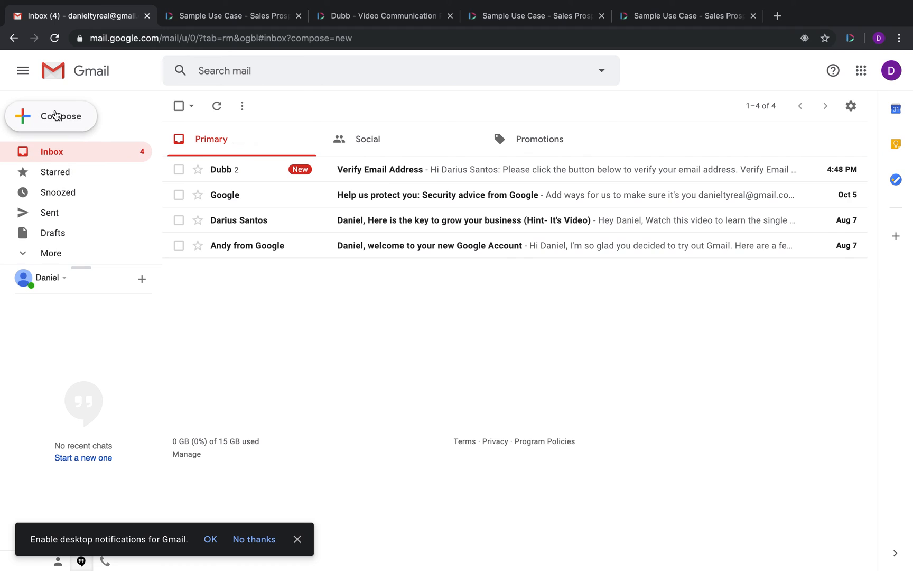
Step: Start a new expanded Gmail message and paste the Dubb video into its body
click(56, 116)
click(840, 214)
click(132, 172)
key(ctrl+v)
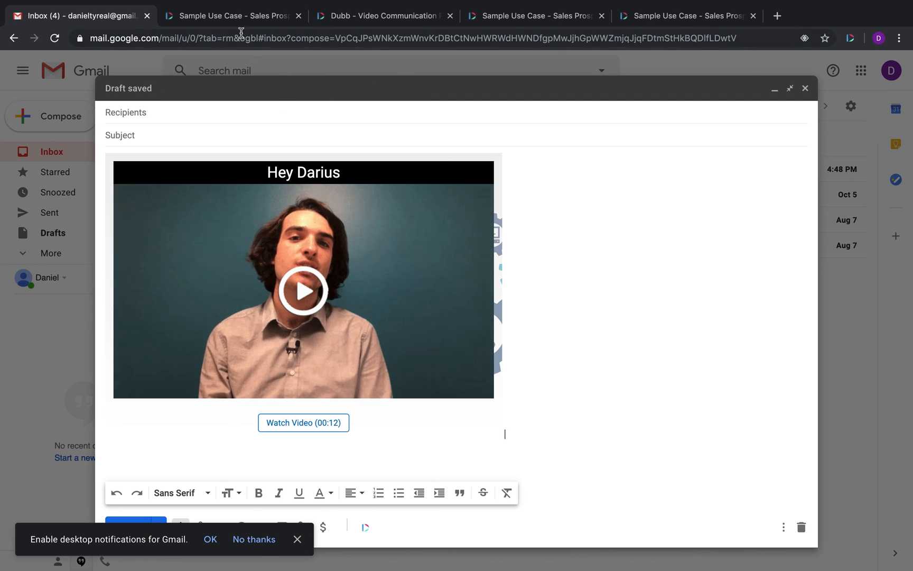
Step: Recopy the personalized video from Dubb and select the video image in the draft
click(229, 18)
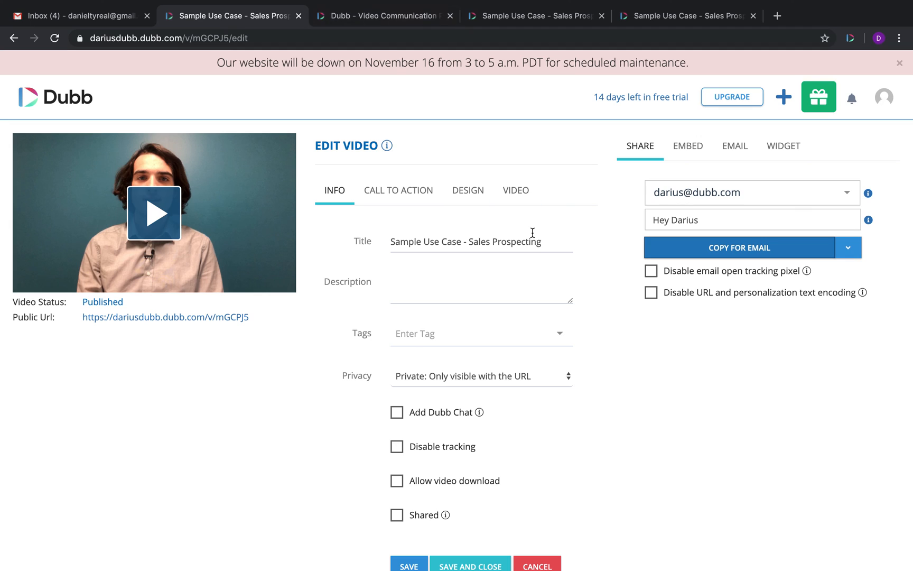
click(717, 255)
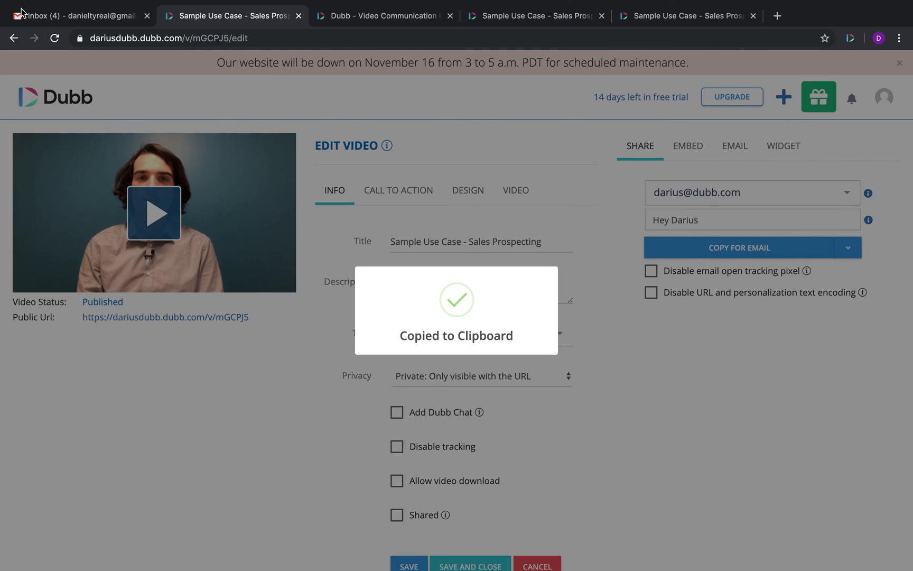
click(21, 11)
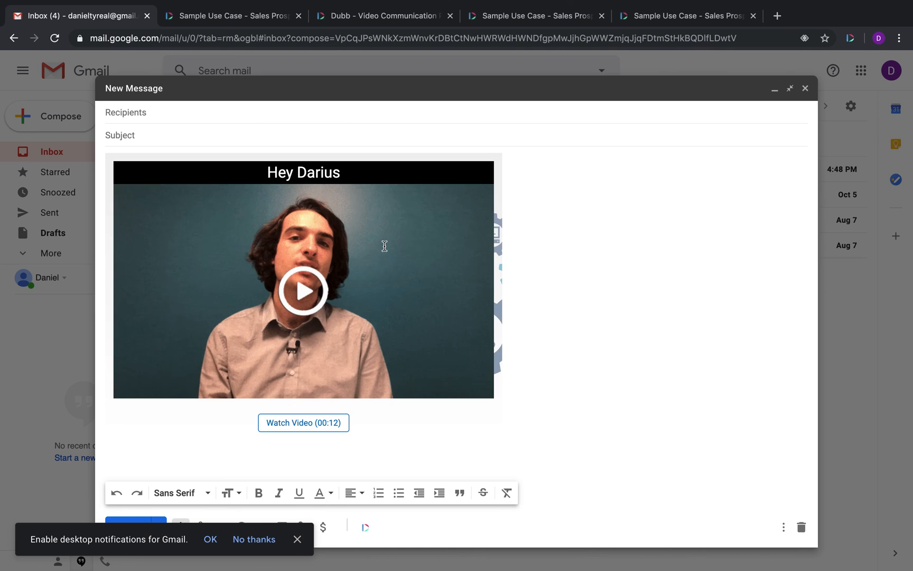
click(339, 284)
Step: Follow the video image's link and scroll the personalized Dubb page with greeting and playlist
click(284, 411)
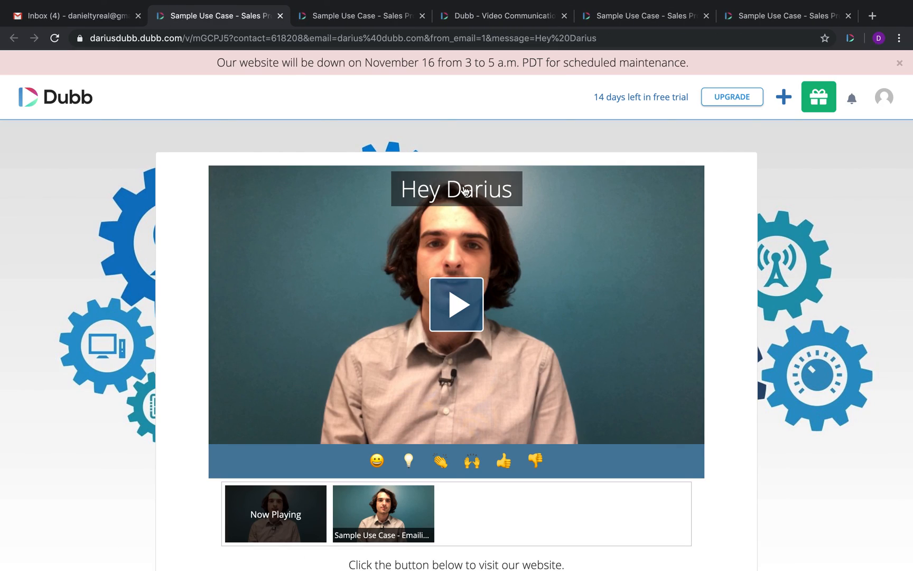
scroll(474, 403, down, 5)
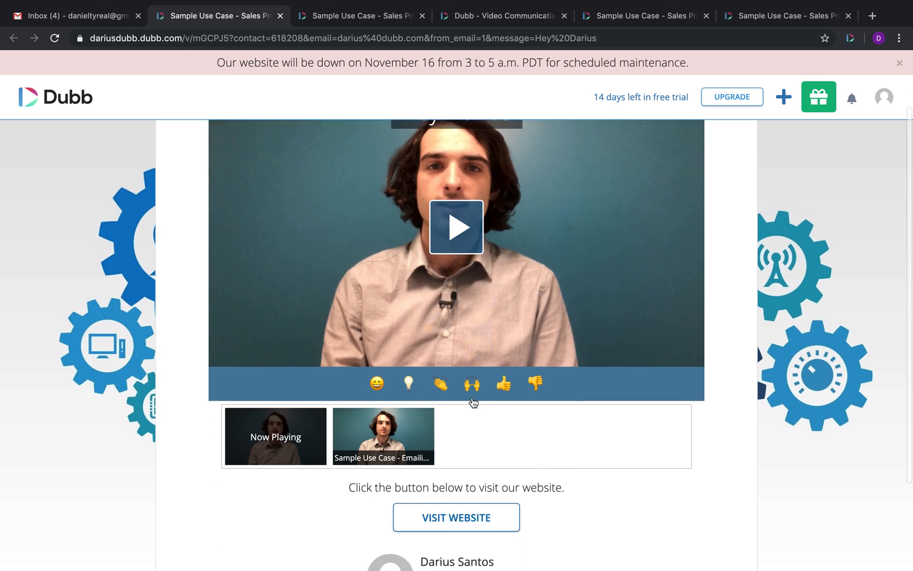
scroll(454, 475, up, 3)
scroll(454, 474, up, 2)
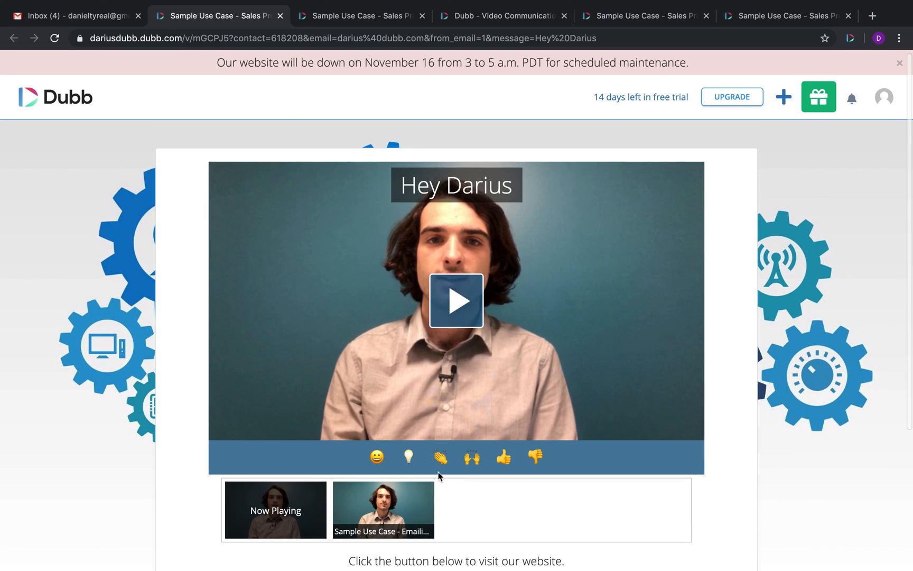